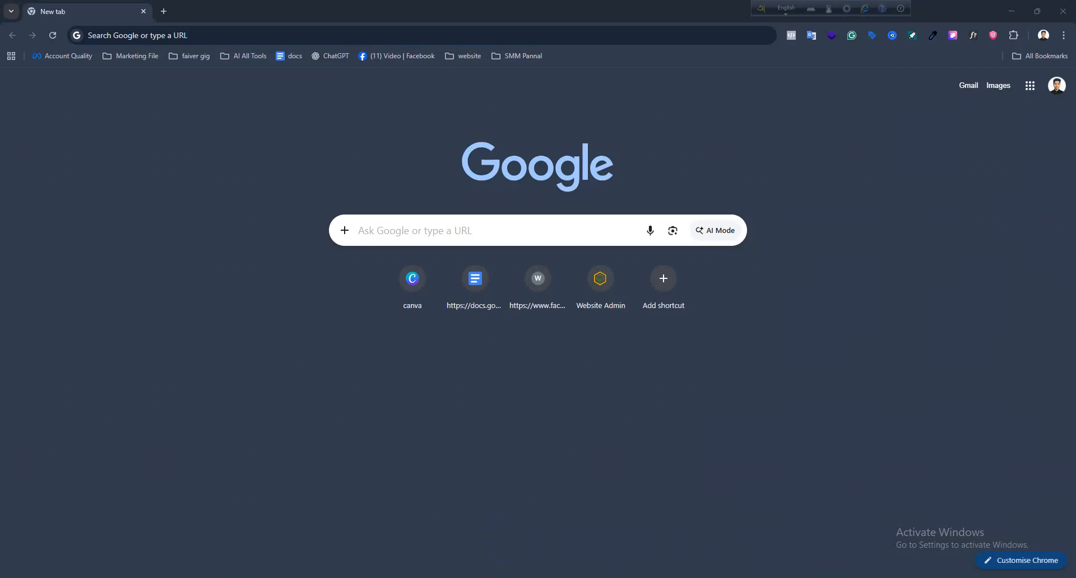
Step: Search Google for "google studio ai"
{"action": "mouse_move", "coordinate": [675, 577]}
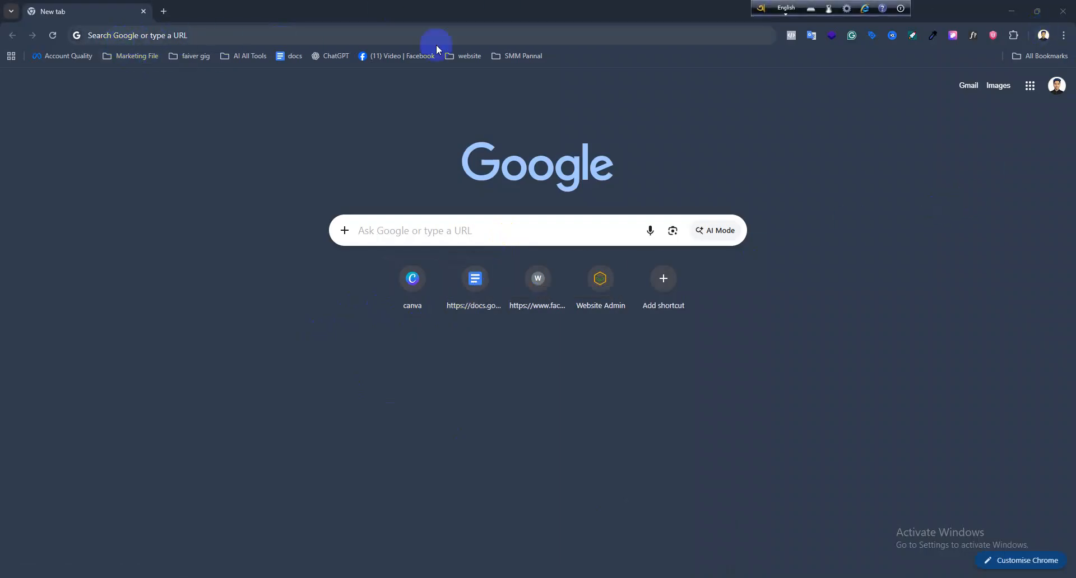
{"action": "left_click", "coordinate": [334, 34]}
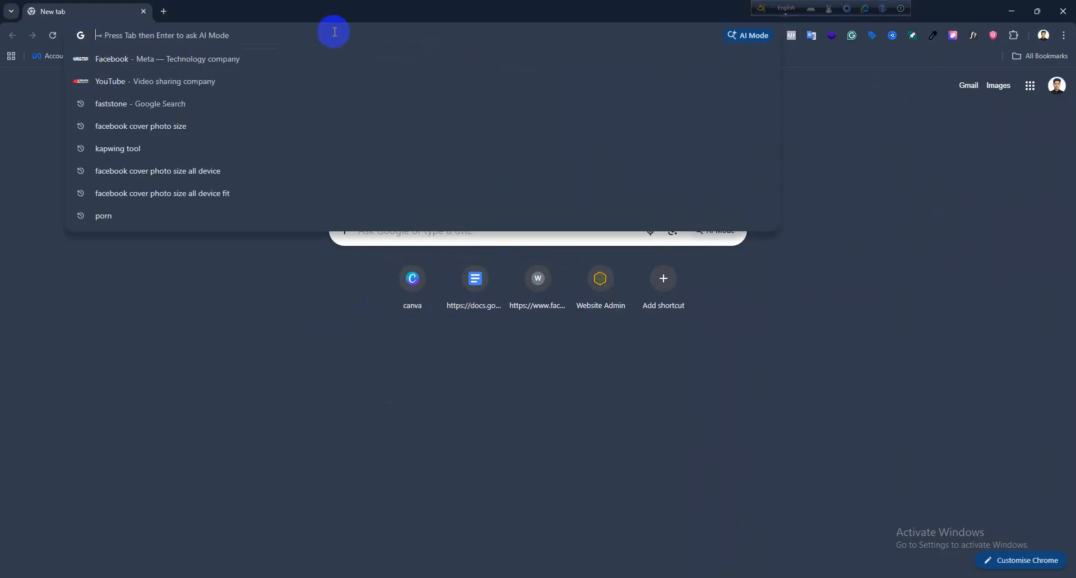
{"action": "type", "text": "gOOGLE"}
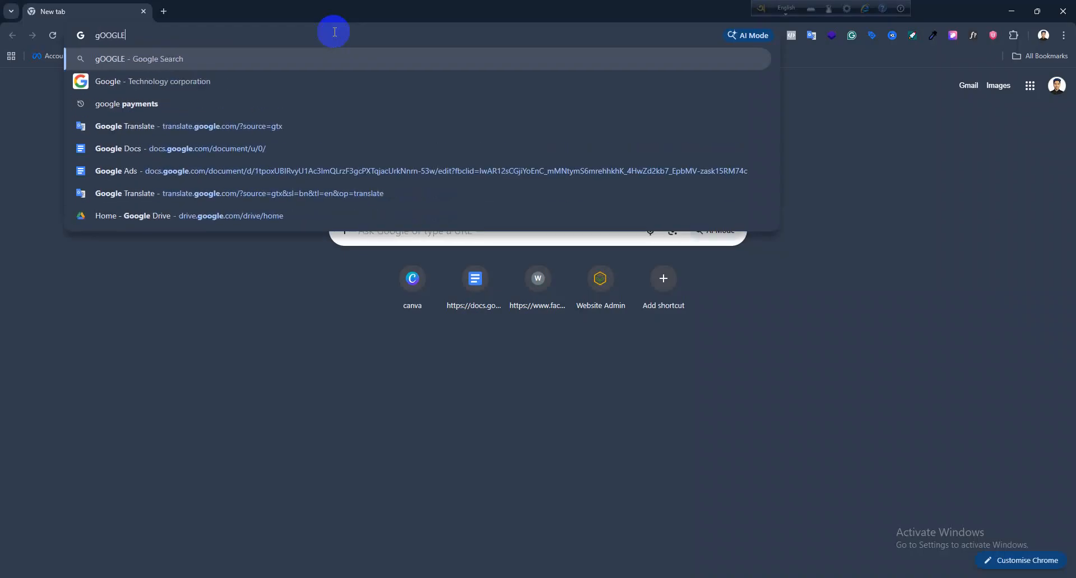
{"action": "key", "text": "BackSpace"}
{"action": "key", "text": "BackSpace"}
{"action": "key", "text": "BackSpace"}
{"action": "key", "text": "BackSpace"}
{"action": "key", "text": "BackSpace"}
{"action": "key", "text": "BackSpace"}
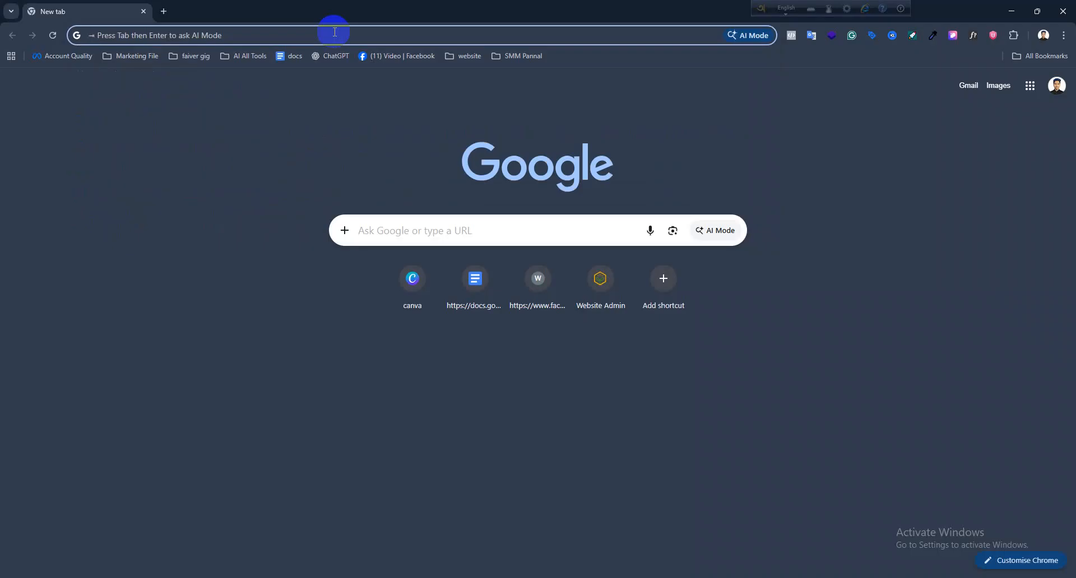
{"action": "type", "text": "googl"}
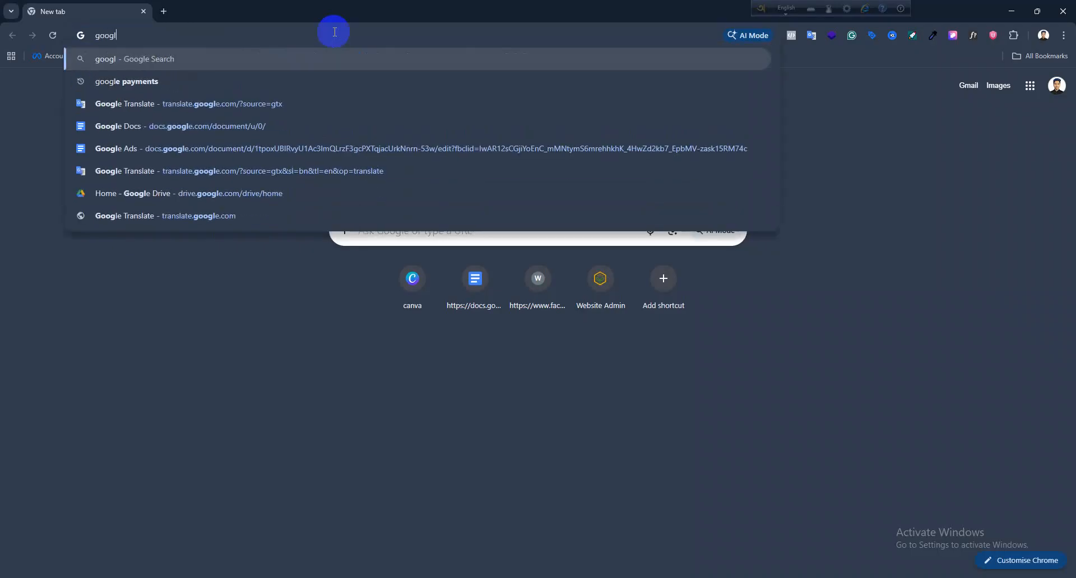
{"action": "type", "text": "e st"}
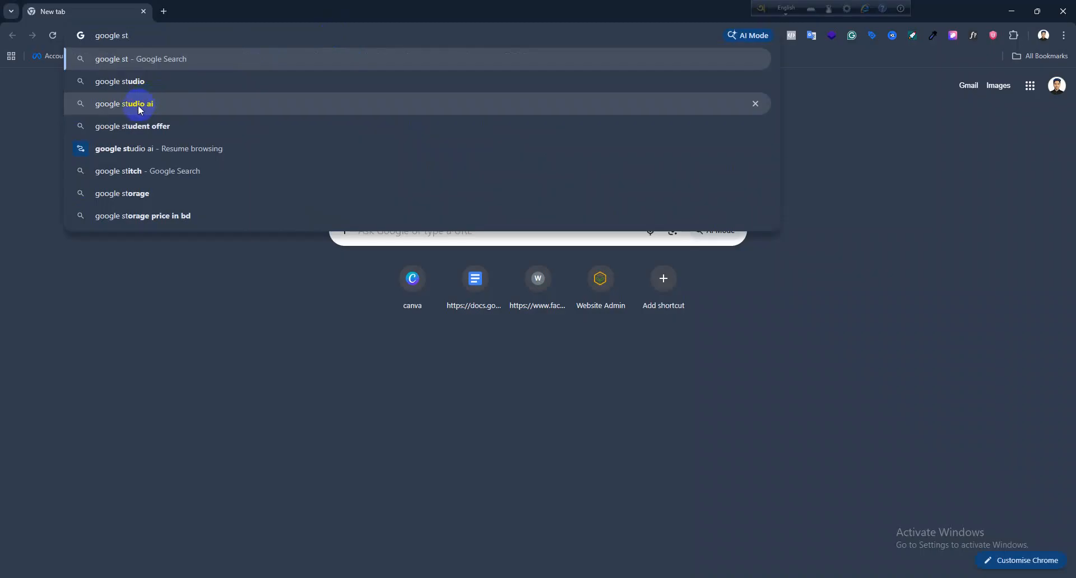
{"action": "left_click", "coordinate": [108, 106]}
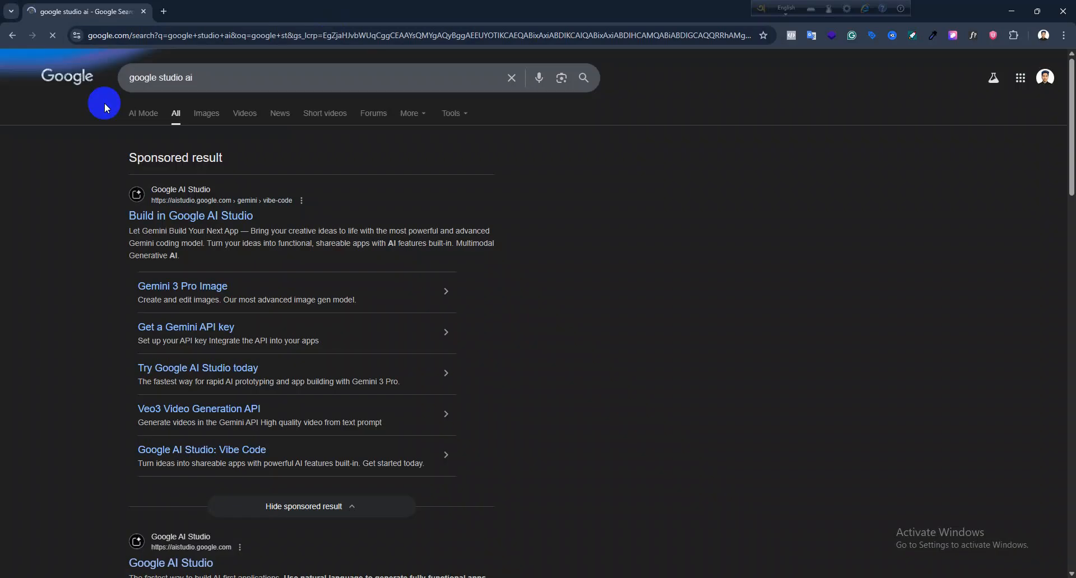
{"action": "key", "text": "Print"}
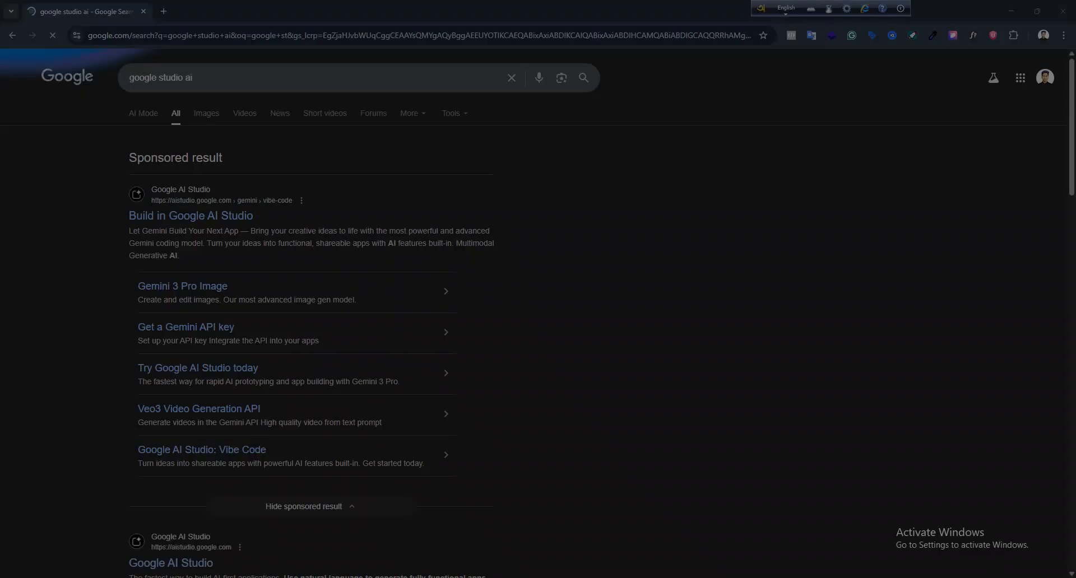
{"action": "mouse_move", "coordinate": [97, 165]}
{"action": "left_mouse_down"}
{"action": "mouse_move", "coordinate": [626, 296]}
{"action": "mouse_move", "coordinate": [502, 278]}
{"action": "left_mouse_up"}
{"action": "left_click", "coordinate": [493, 288]}
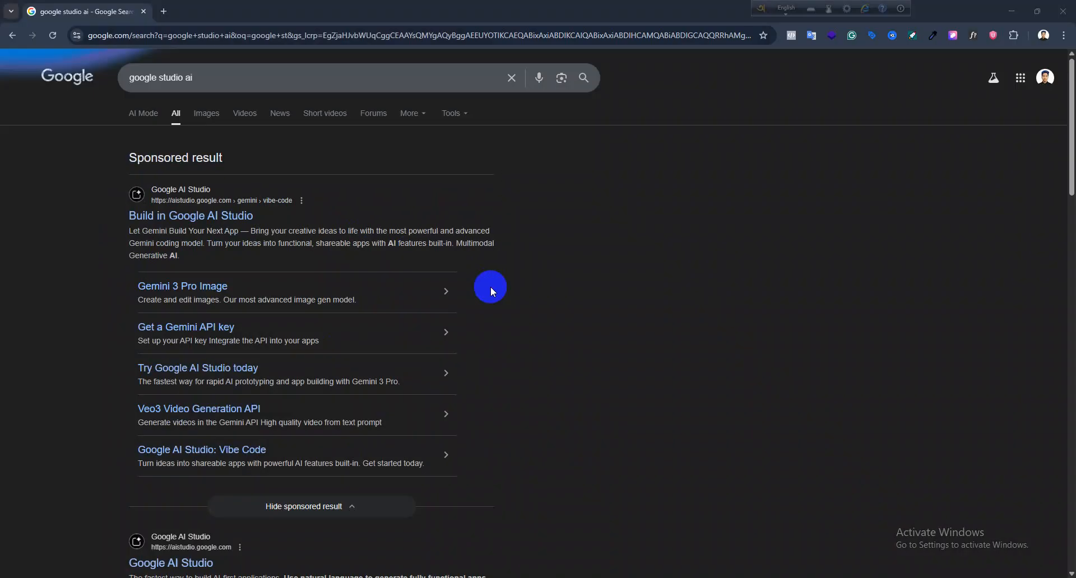
Step: Open Google AI Studio from the sponsored "Build in Google AI Studio" result and launch its "Turn text into audio with Gemini" tool
{"action": "left_click", "coordinate": [168, 216]}
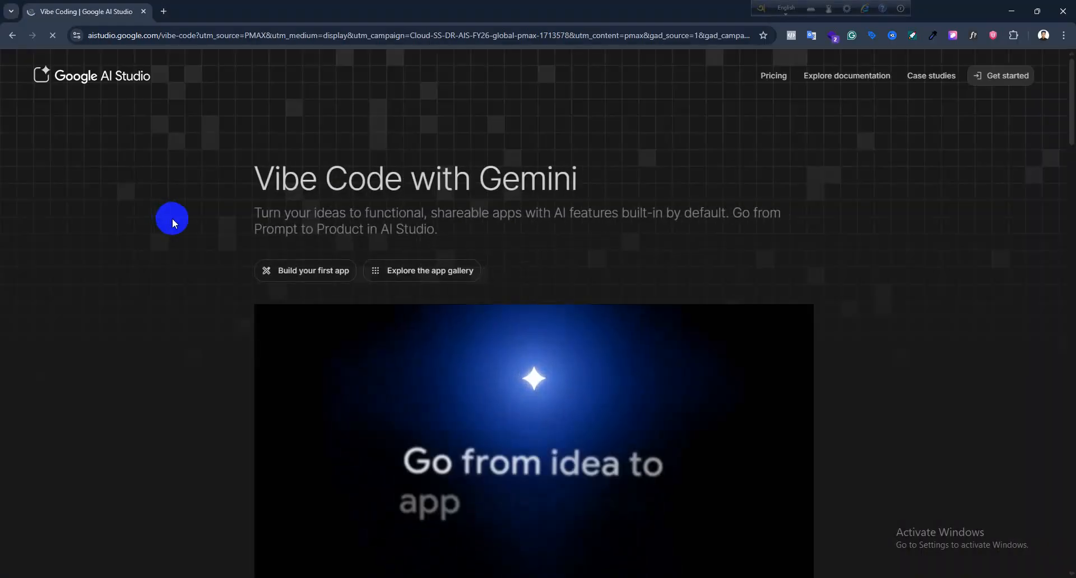
{"action": "scroll", "coordinate": [435, 280], "scroll_direction": "down", "scroll_amount": 5}
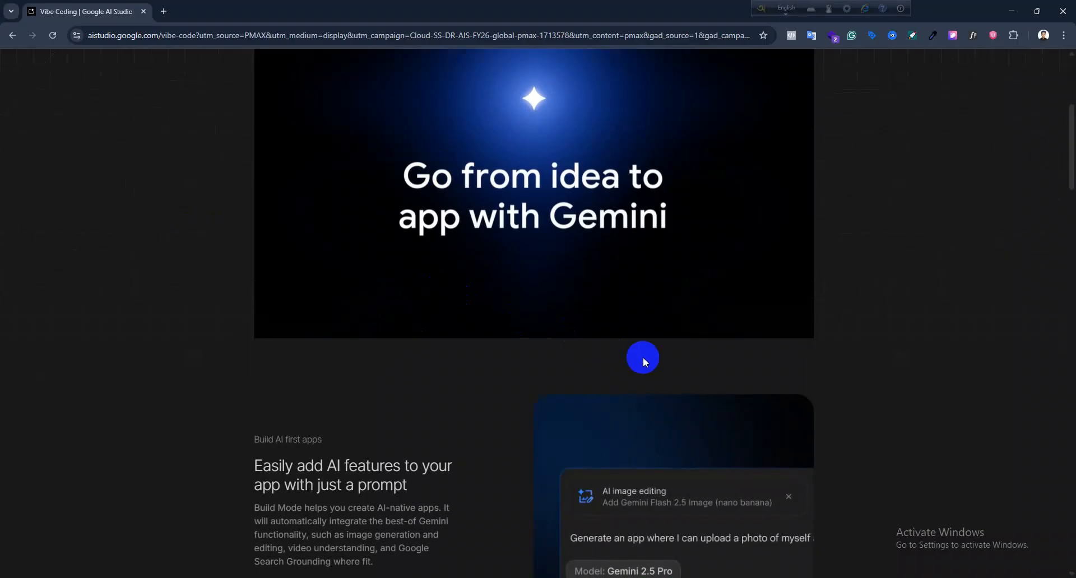
{"action": "scroll", "coordinate": [644, 357], "scroll_direction": "up", "scroll_amount": 5}
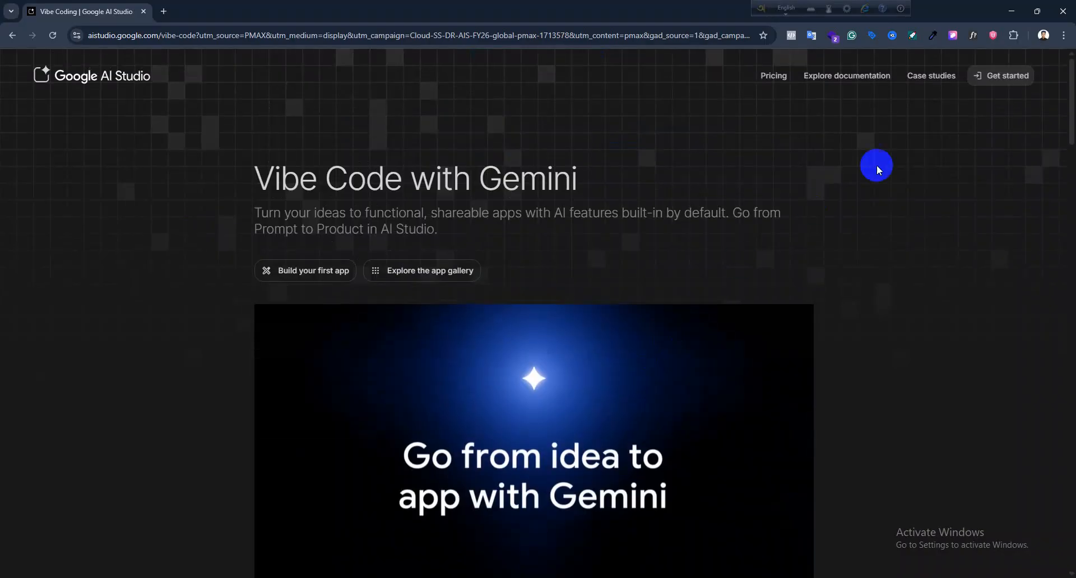
{"action": "left_click", "coordinate": [996, 81]}
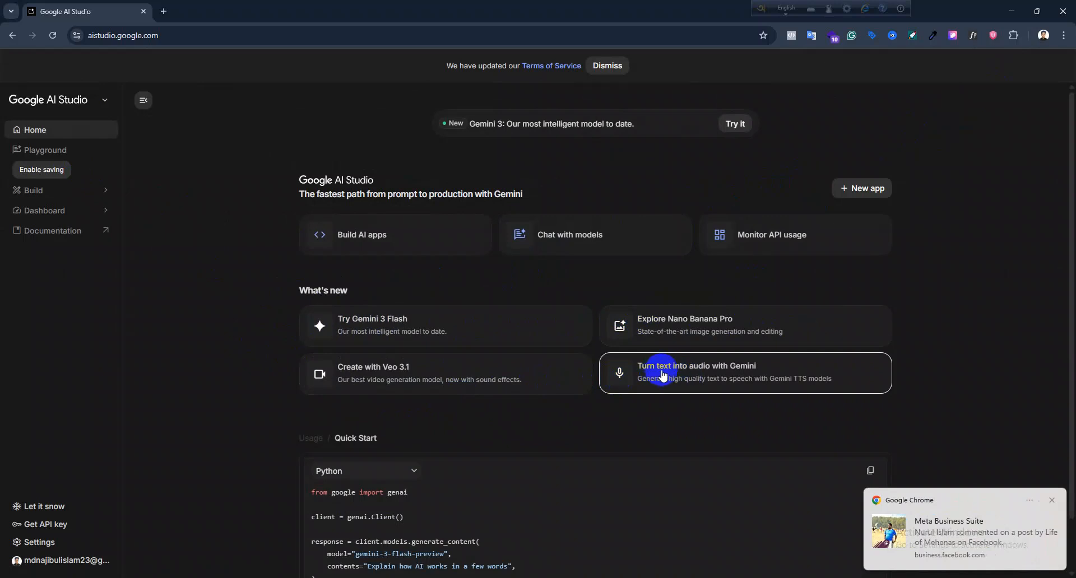
{"action": "left_click", "coordinate": [709, 375]}
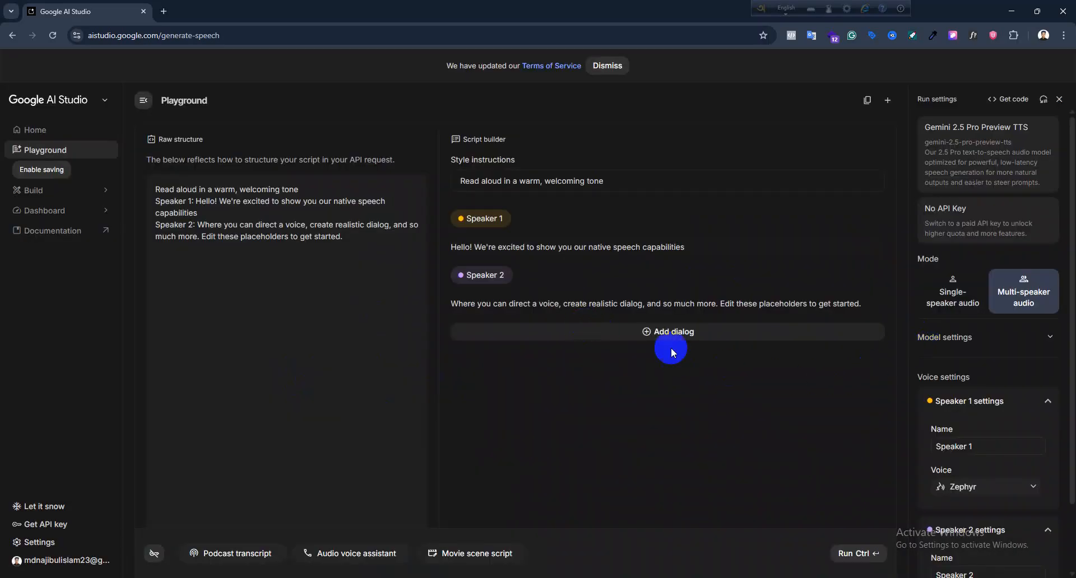
Step: Add an empty Speaker 1 dialog to the multi-speaker script and look over the style, name and dialog fields
{"action": "left_click", "coordinate": [1030, 303]}
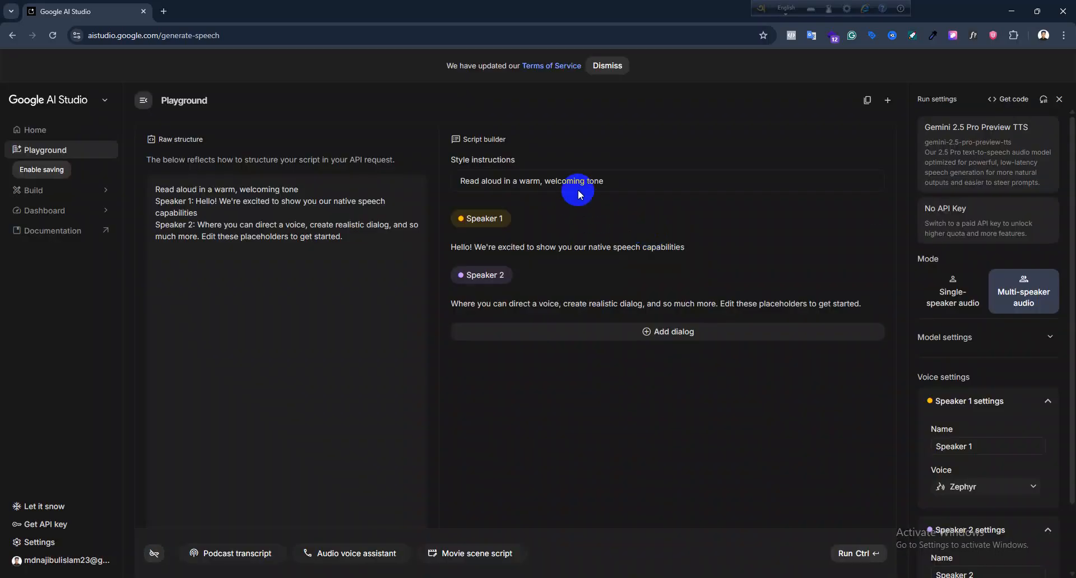
{"action": "left_click", "coordinate": [559, 181]}
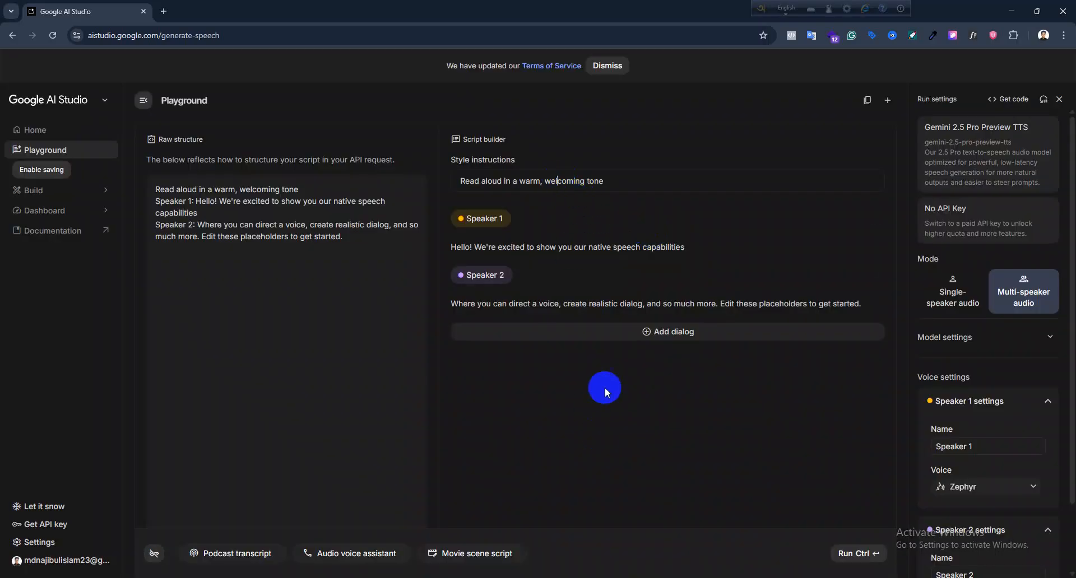
{"action": "left_click", "coordinate": [667, 335]}
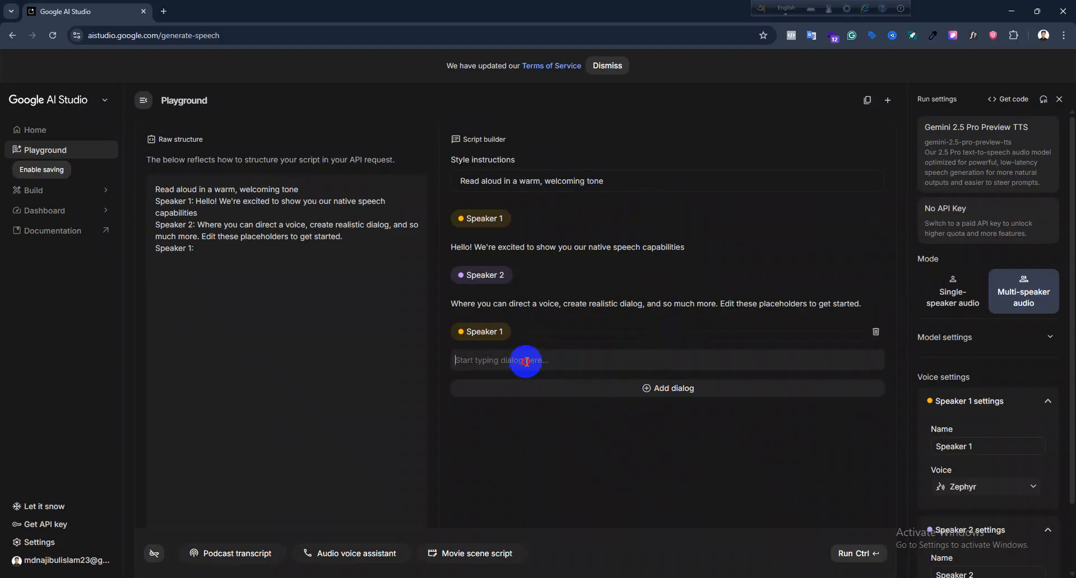
{"action": "left_click", "coordinate": [975, 446]}
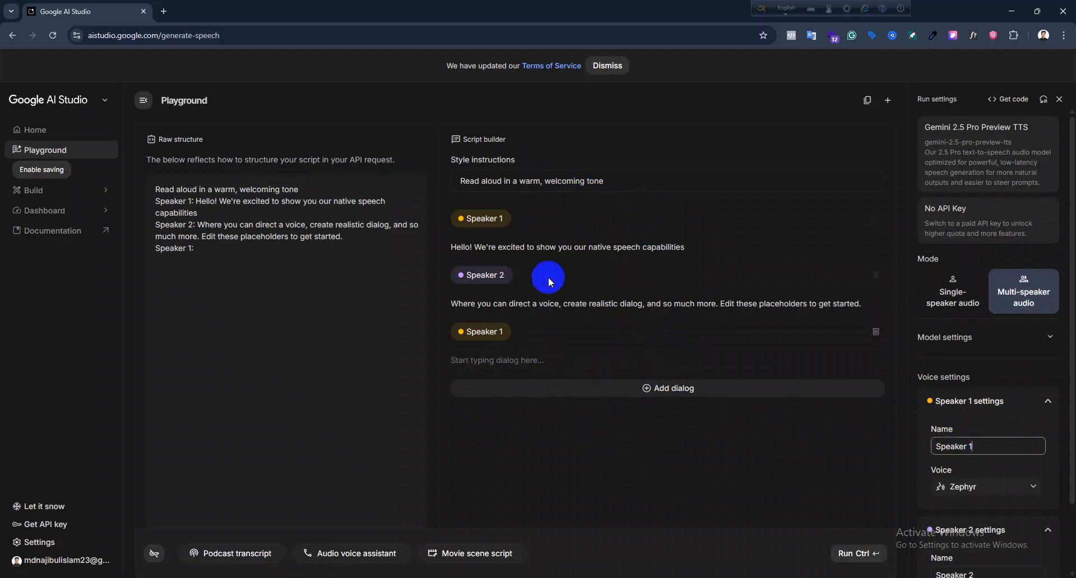
{"action": "left_click", "coordinate": [544, 246]}
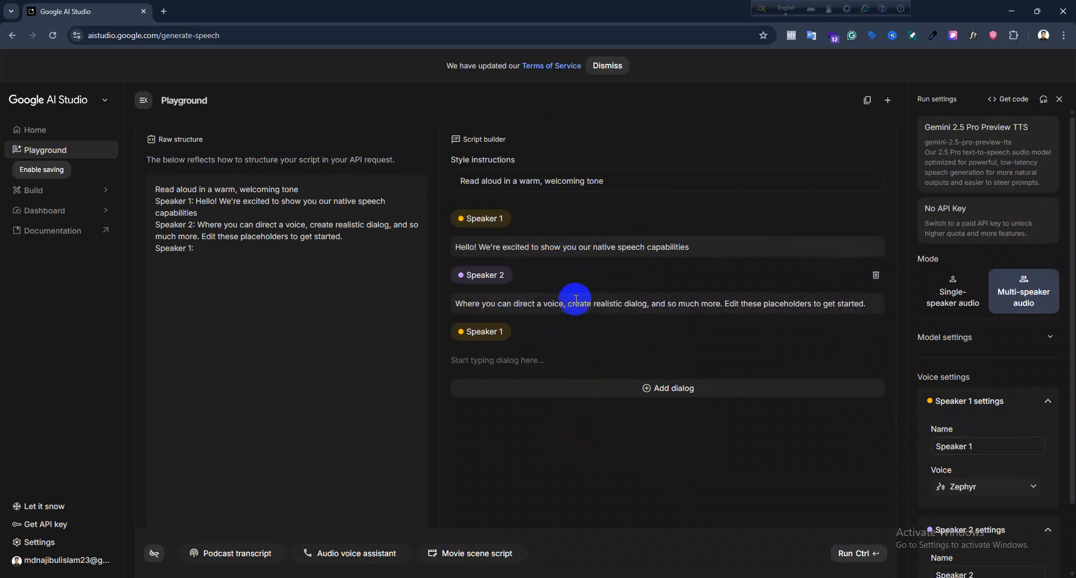
Step: Switch the speech mode to Single-speaker audio and check the empty text field for the script
{"action": "left_click", "coordinate": [947, 307]}
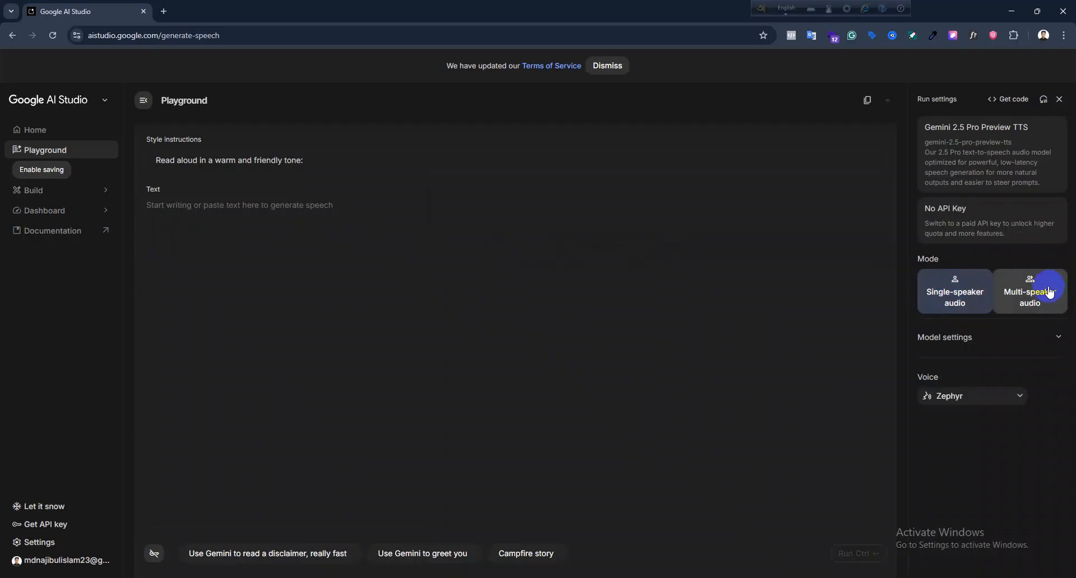
{"action": "left_click", "coordinate": [261, 206]}
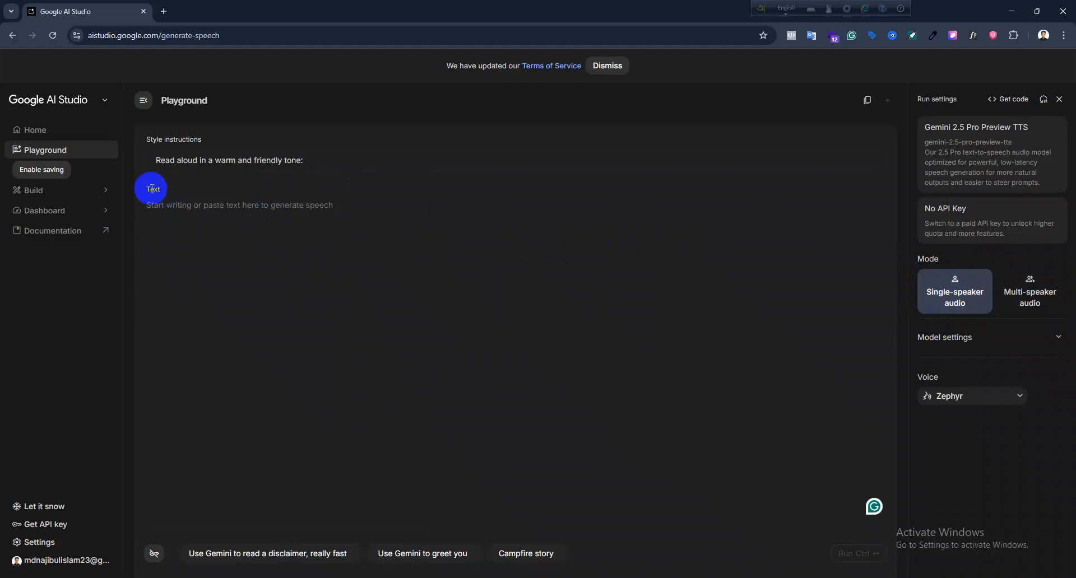
{"action": "triple_click", "coordinate": [204, 206]}
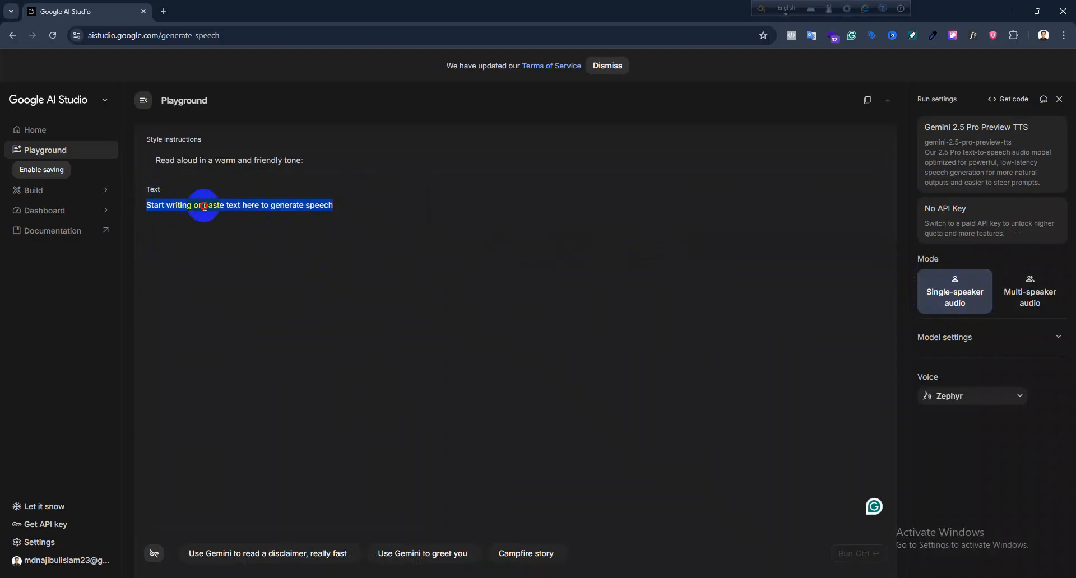
{"action": "left_click", "coordinate": [329, 255]}
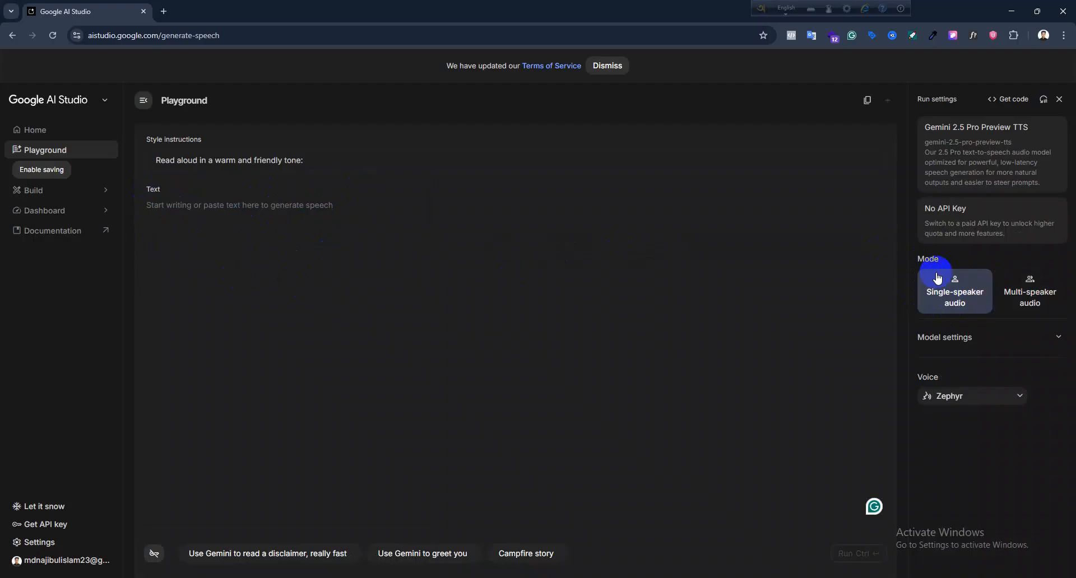
Step: Examine the available voices with their tone and pitch descriptions in the voice list, then close it without choosing another
{"action": "left_click", "coordinate": [963, 396]}
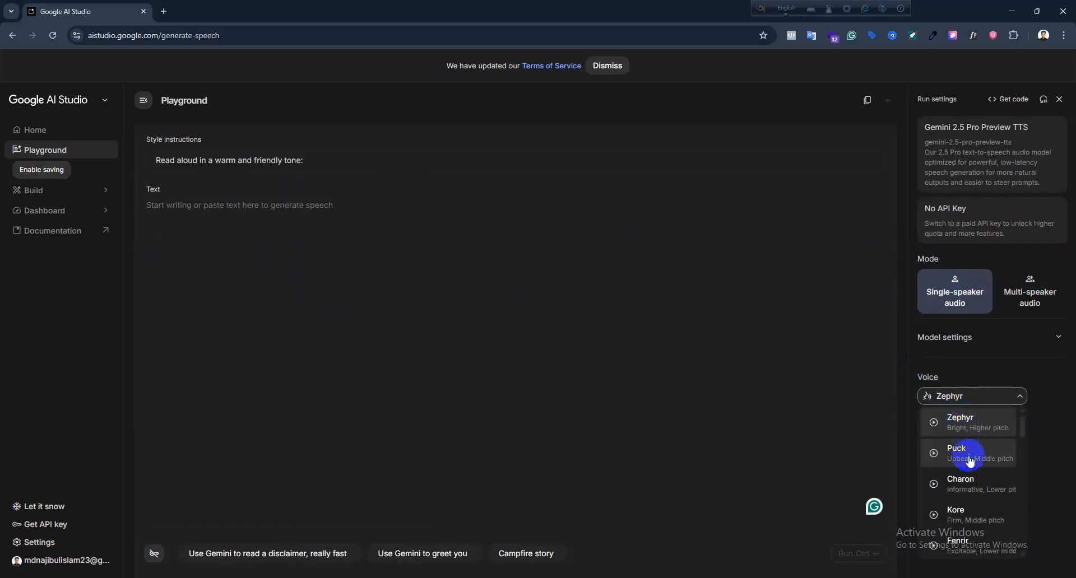
{"action": "scroll", "coordinate": [964, 460], "scroll_direction": "down", "scroll_amount": 3}
{"action": "scroll", "coordinate": [965, 467], "scroll_direction": "down", "scroll_amount": 3}
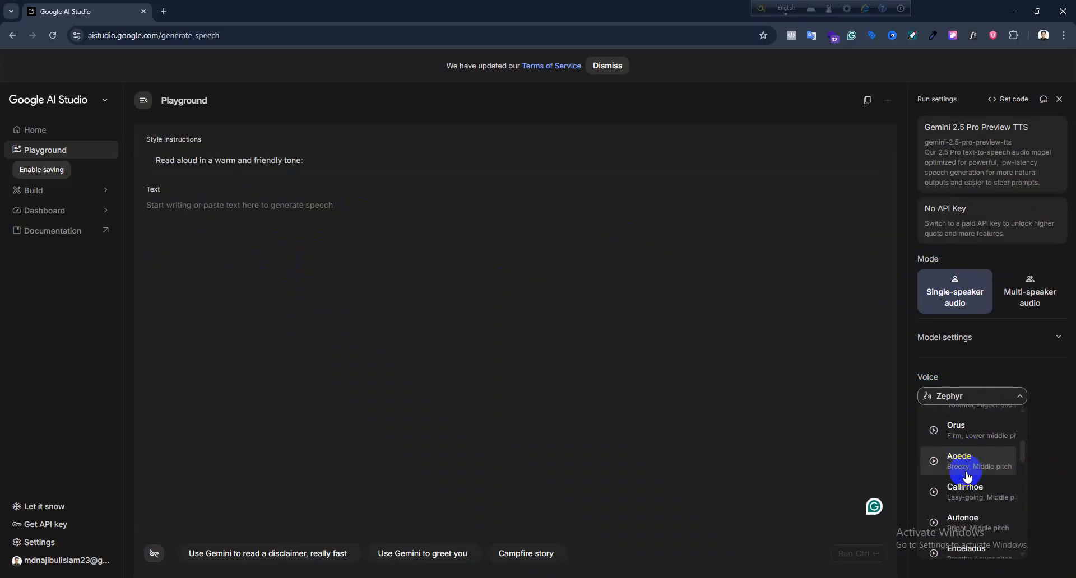
{"action": "scroll", "coordinate": [963, 476], "scroll_direction": "up", "scroll_amount": 6}
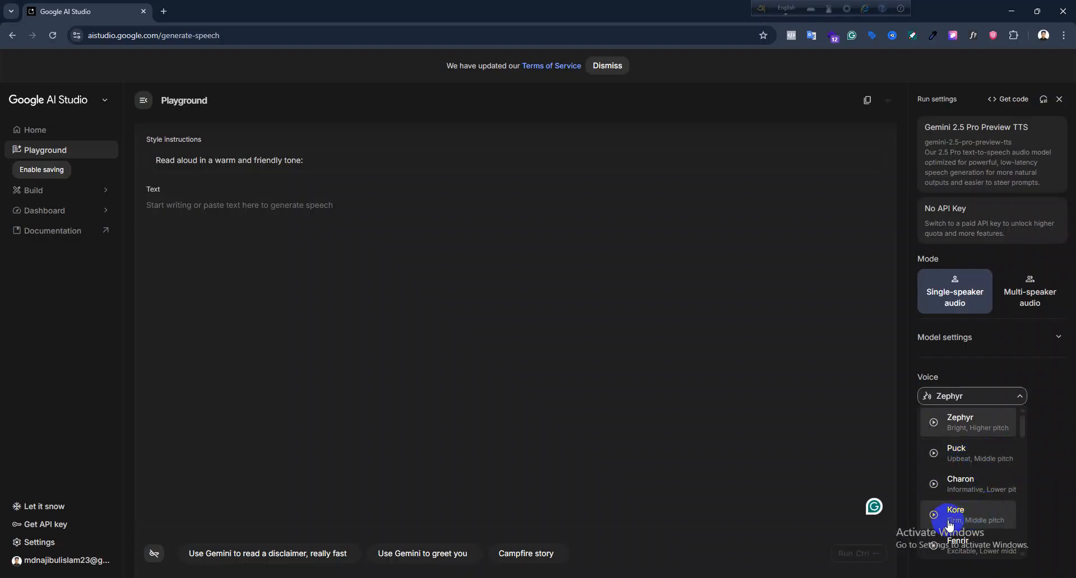
{"action": "scroll", "coordinate": [975, 516], "scroll_direction": "down", "scroll_amount": 3}
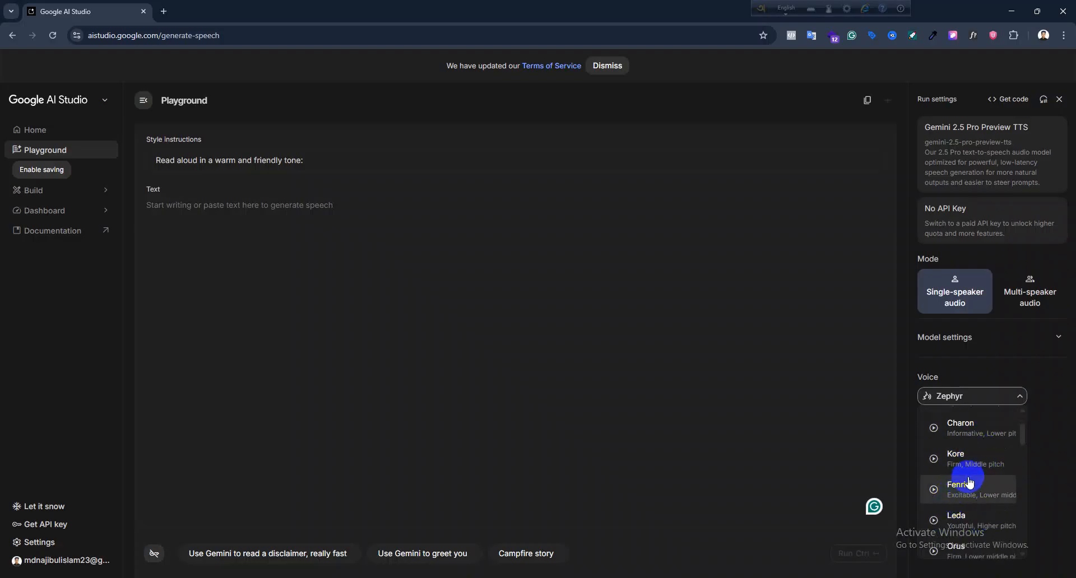
{"action": "scroll", "coordinate": [971, 510], "scroll_direction": "down", "scroll_amount": 2}
{"action": "scroll", "coordinate": [970, 511], "scroll_direction": "up", "scroll_amount": 5}
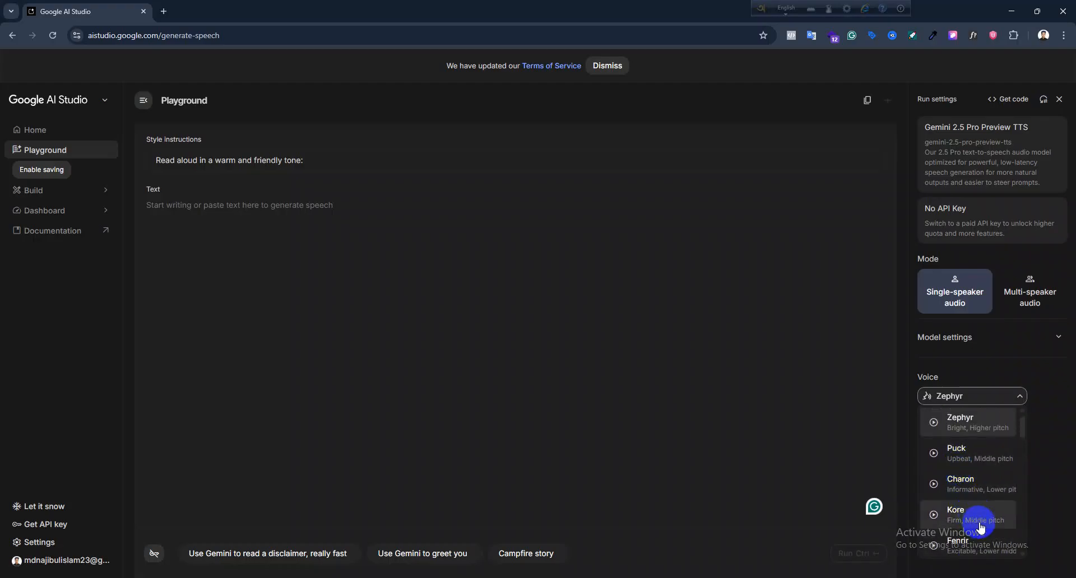
{"action": "scroll", "coordinate": [977, 524], "scroll_direction": "down", "scroll_amount": 1}
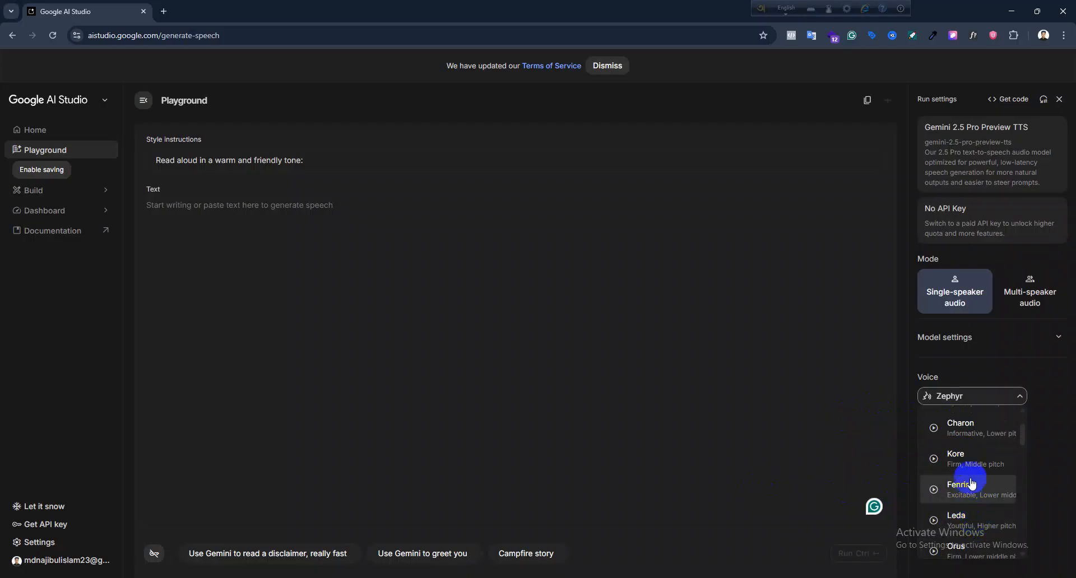
{"action": "scroll", "coordinate": [968, 496], "scroll_direction": "down", "scroll_amount": 5}
{"action": "scroll", "coordinate": [967, 501], "scroll_direction": "down", "scroll_amount": 4}
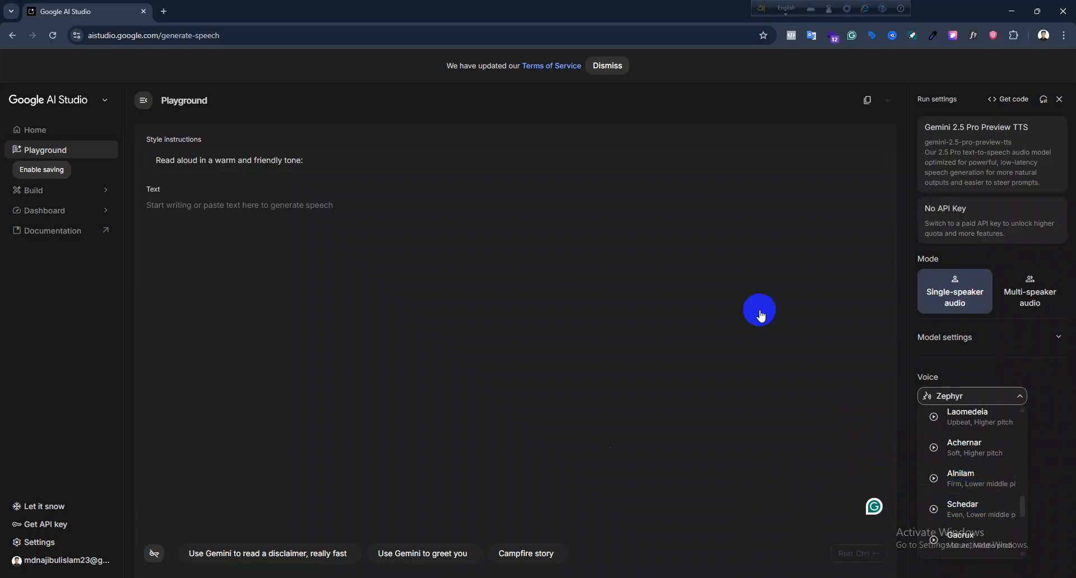
{"action": "scroll", "coordinate": [952, 472], "scroll_direction": "up", "scroll_amount": 6}
{"action": "scroll", "coordinate": [952, 473], "scroll_direction": "up", "scroll_amount": 4}
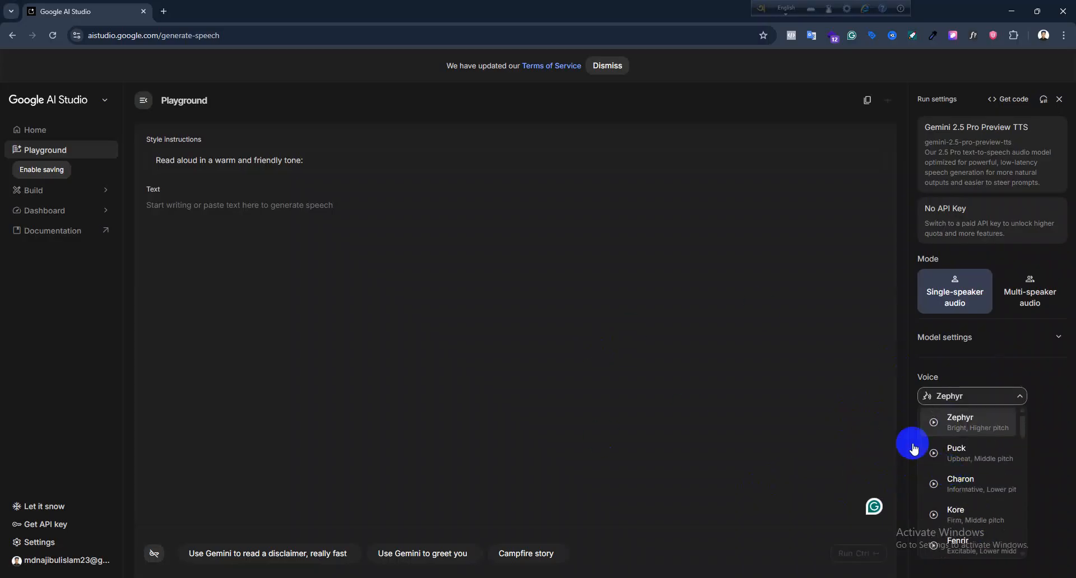
{"action": "left_click", "coordinate": [170, 212]}
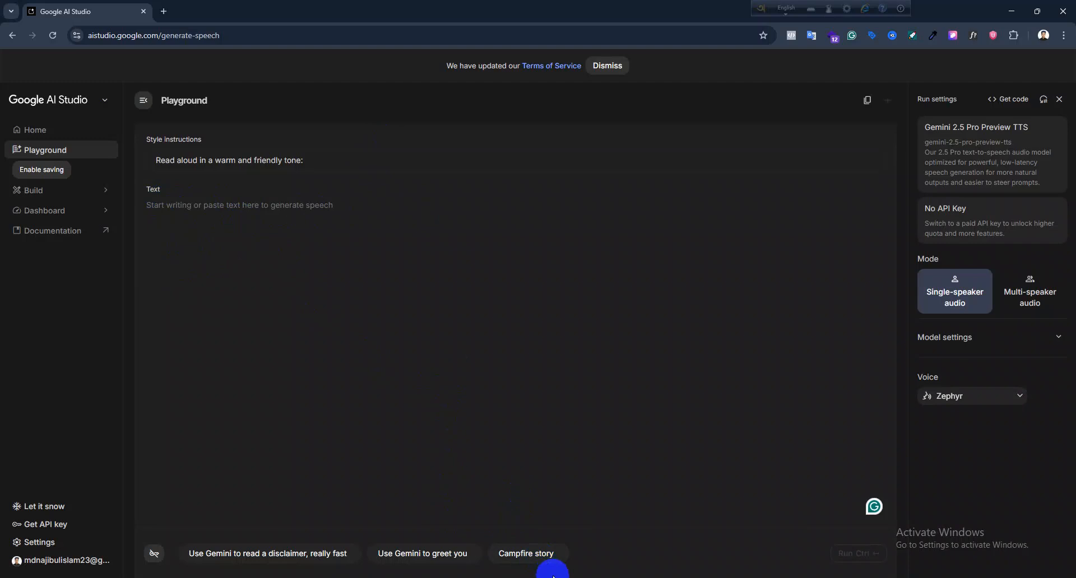
Step: Switch to the other Chrome window and open chatgpt.com in its new tab
{"action": "left_click", "coordinate": [552, 527]}
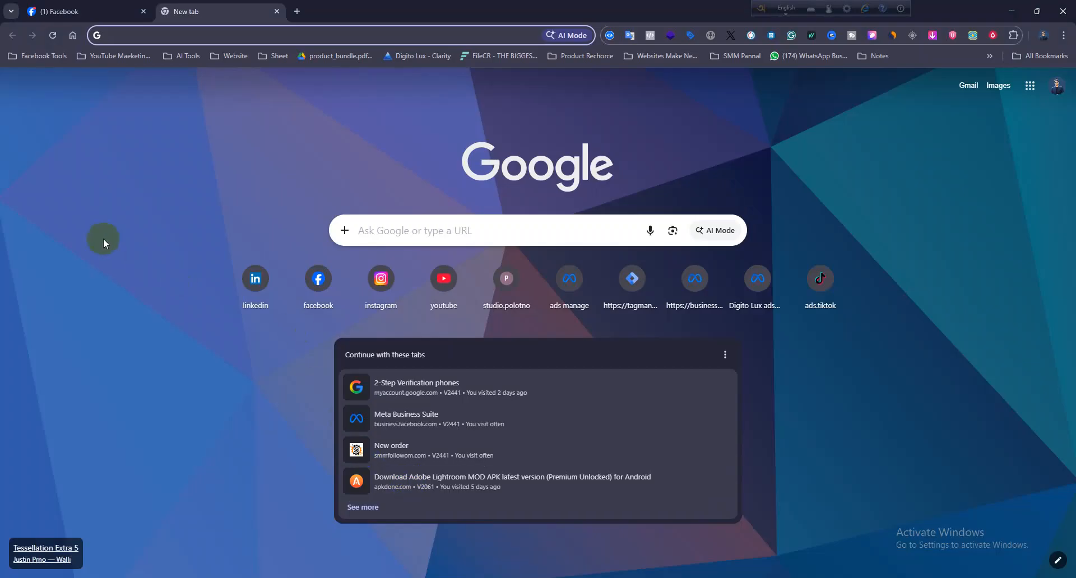
{"action": "left_click", "coordinate": [462, 35]}
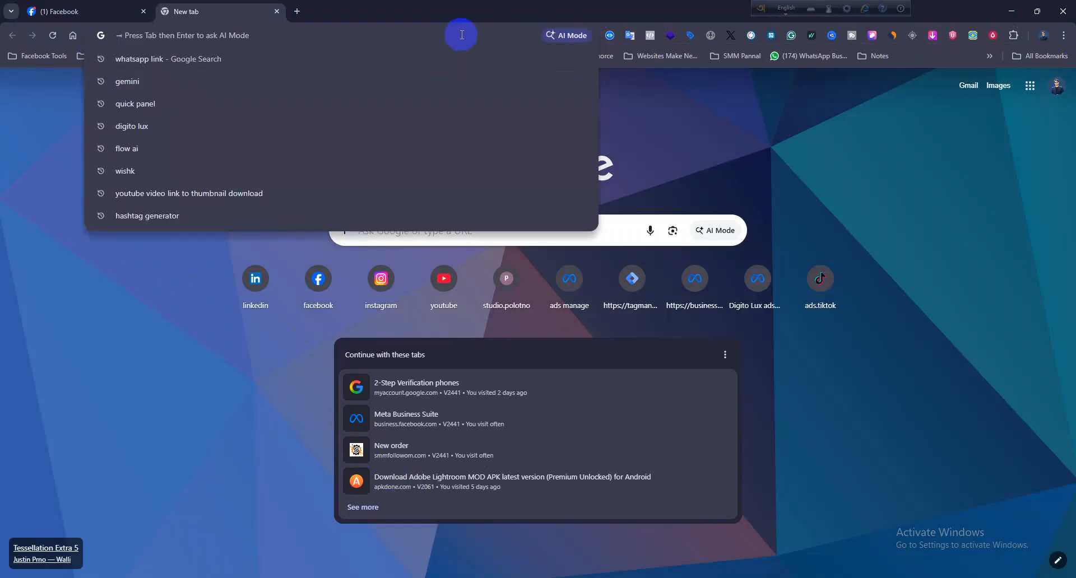
{"action": "type", "text": "c"}
{"action": "key", "text": "Return"}
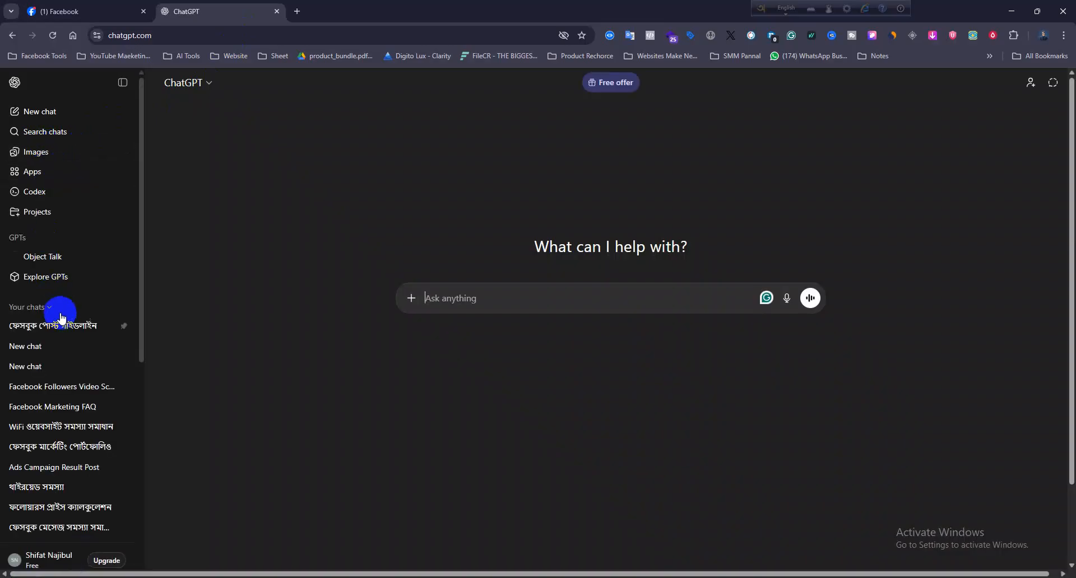
Step: Open the Facebook Followers Video Script chat and copy the whole Bengali message about the follower packages
{"action": "left_click", "coordinate": [89, 387]}
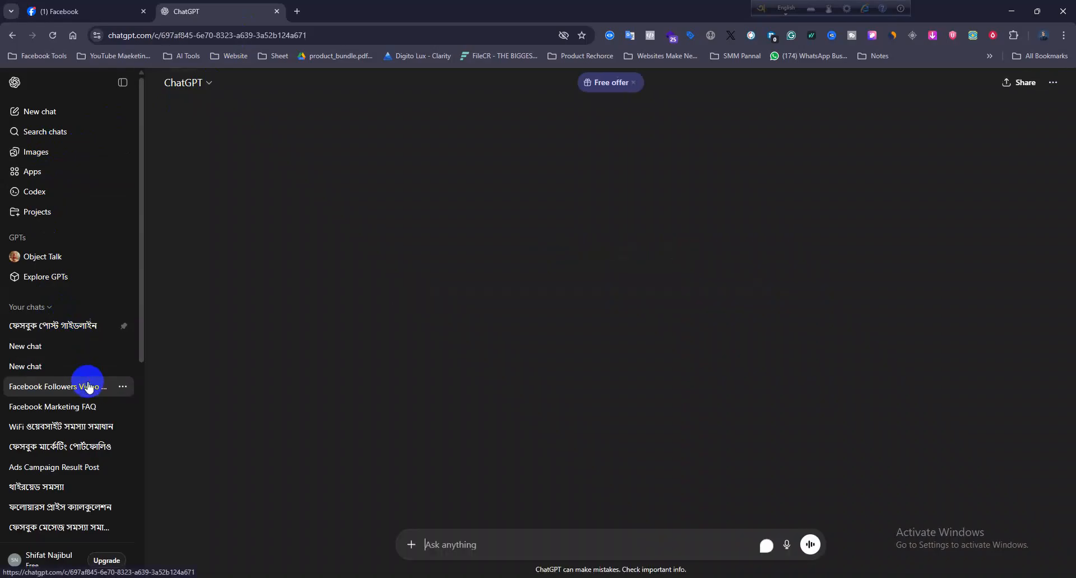
{"action": "scroll", "coordinate": [424, 395], "scroll_direction": "up", "scroll_amount": 8}
{"action": "scroll", "coordinate": [423, 399], "scroll_direction": "up", "scroll_amount": 5}
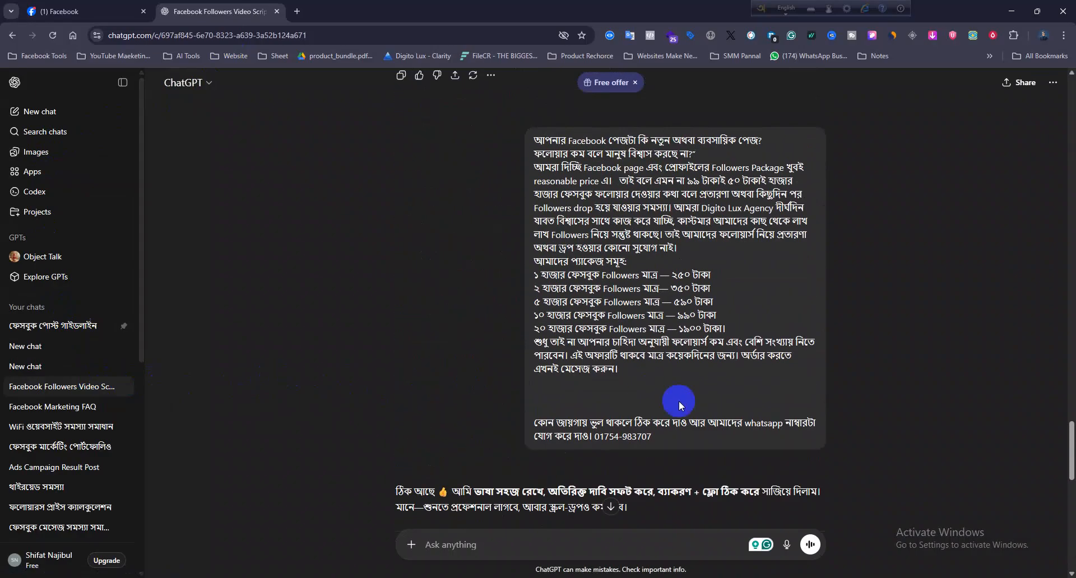
{"action": "left_click_drag", "start_coordinate": [534, 138], "coordinate": [653, 440]}
{"action": "right_click", "coordinate": [620, 335]}
{"action": "left_click", "coordinate": [620, 335]}
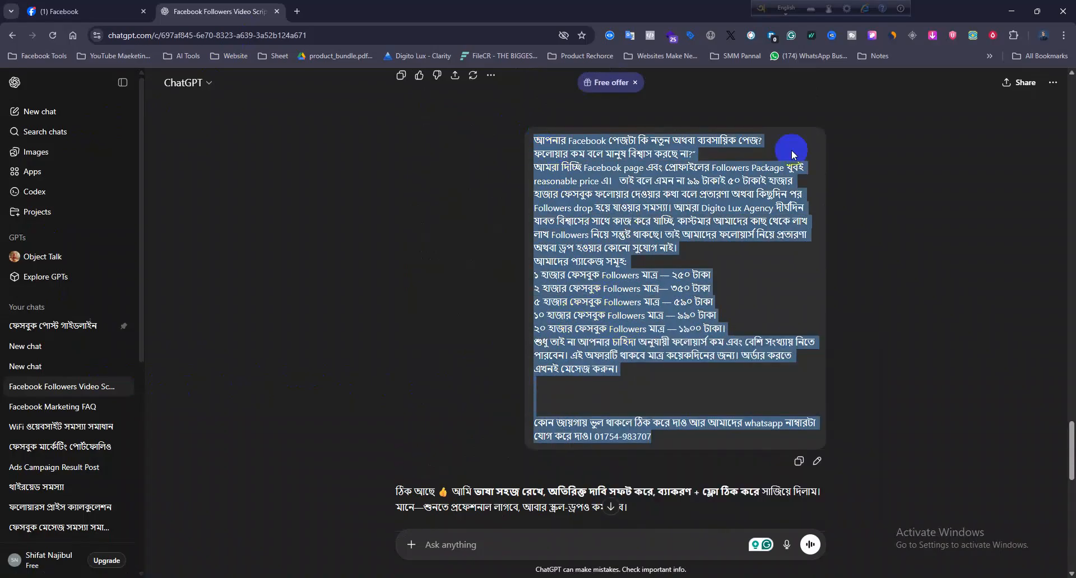
Step: Switch to Google AI Studio and paste the copied Bengali script into the empty speech text field
{"action": "key", "text": "alt+Tab"}
{"action": "left_click", "coordinate": [205, 204]}
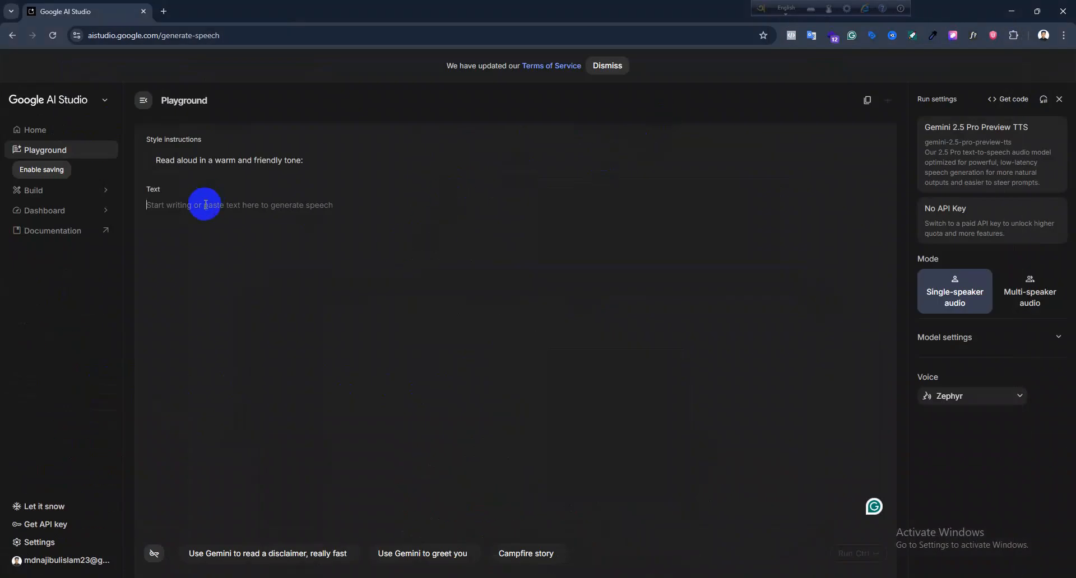
{"action": "right_click", "coordinate": [205, 205]}
{"action": "left_click", "coordinate": [241, 333]}
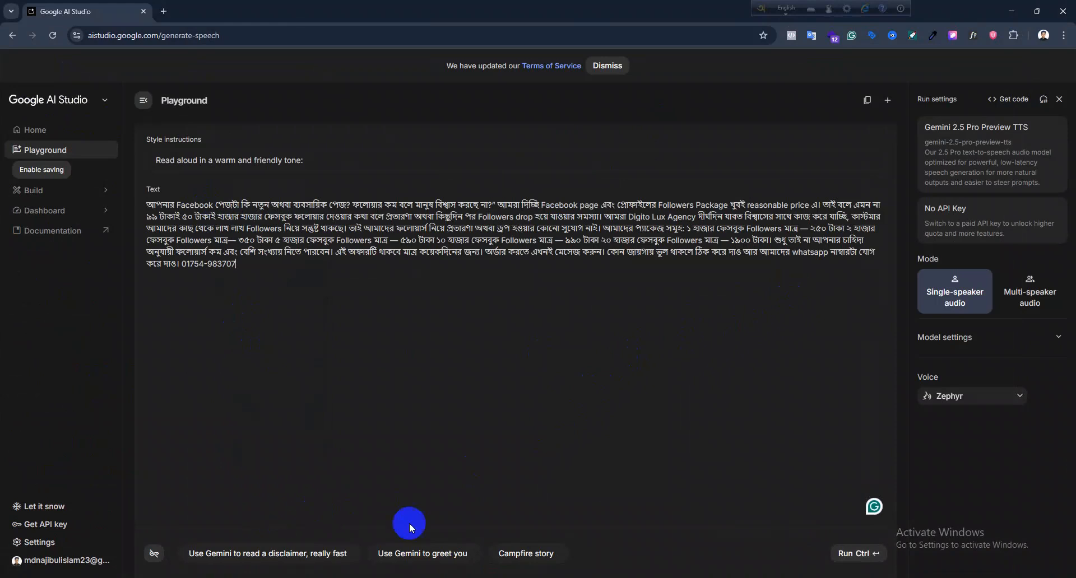
Step: Stop the run started with Zephyr, generate the speech with the Puck voice instead, and dismiss the Terms of Service notice
{"action": "left_click", "coordinate": [852, 554]}
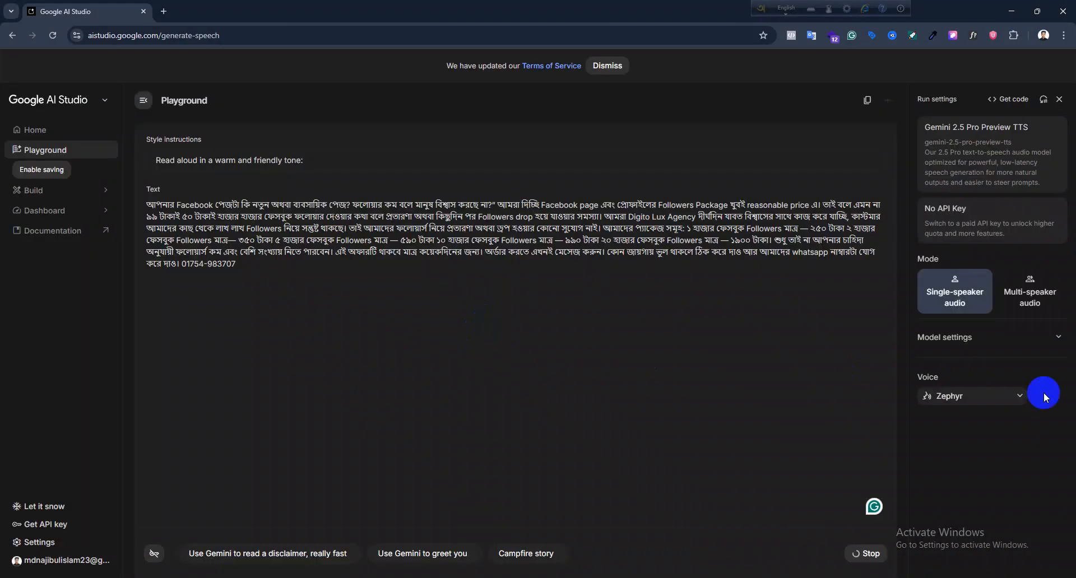
{"action": "left_click", "coordinate": [875, 552]}
{"action": "left_click", "coordinate": [968, 397]}
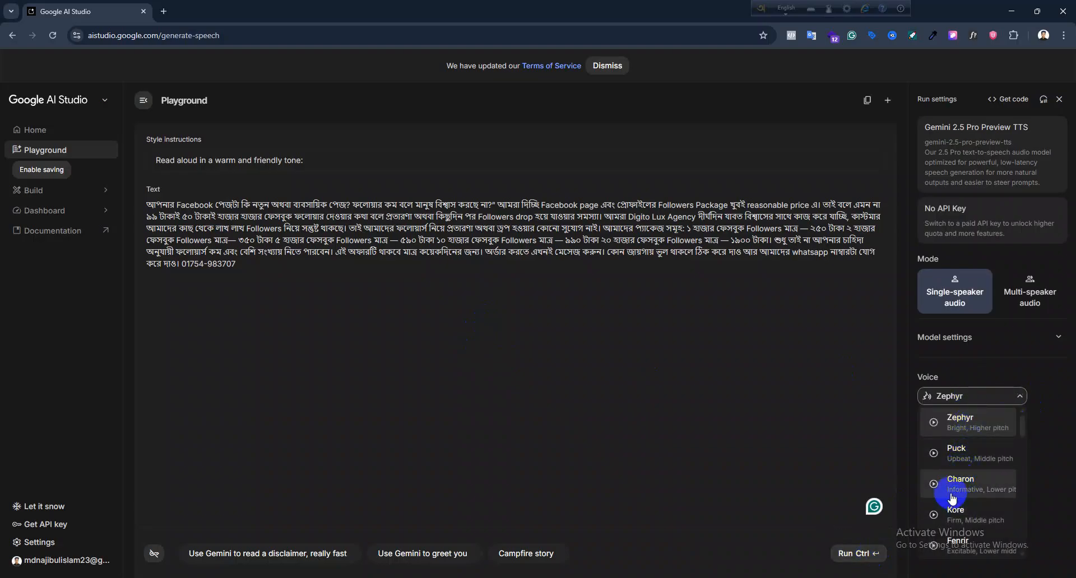
{"action": "left_click", "coordinate": [959, 452]}
{"action": "left_click", "coordinate": [883, 564]}
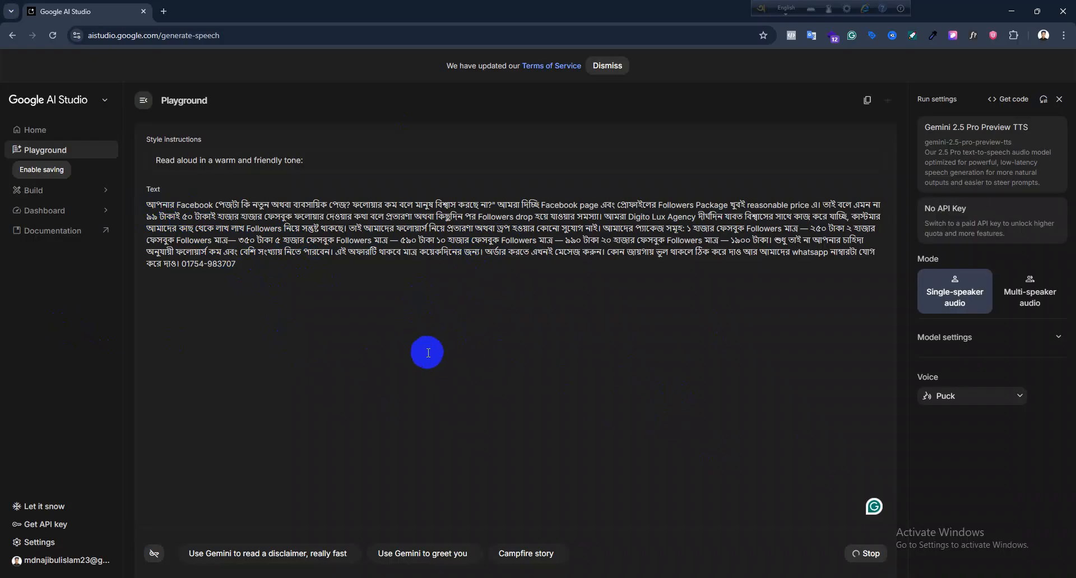
{"action": "left_click", "coordinate": [615, 69]}
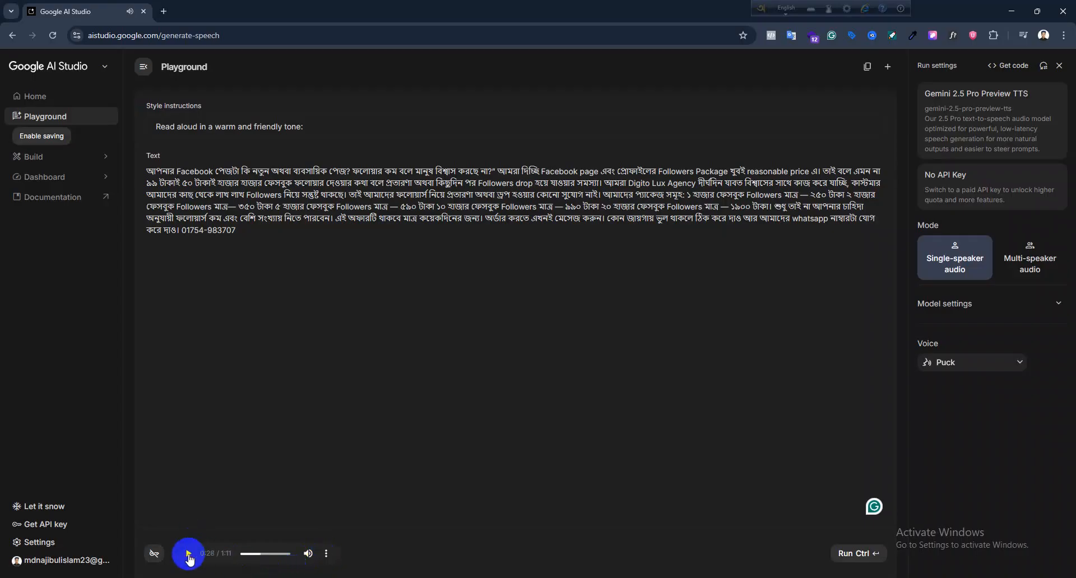
Step: Pause playback of the generated speech and download it as an audio file
{"action": "left_click", "coordinate": [15, 508]}
{"action": "left_click", "coordinate": [326, 553]}
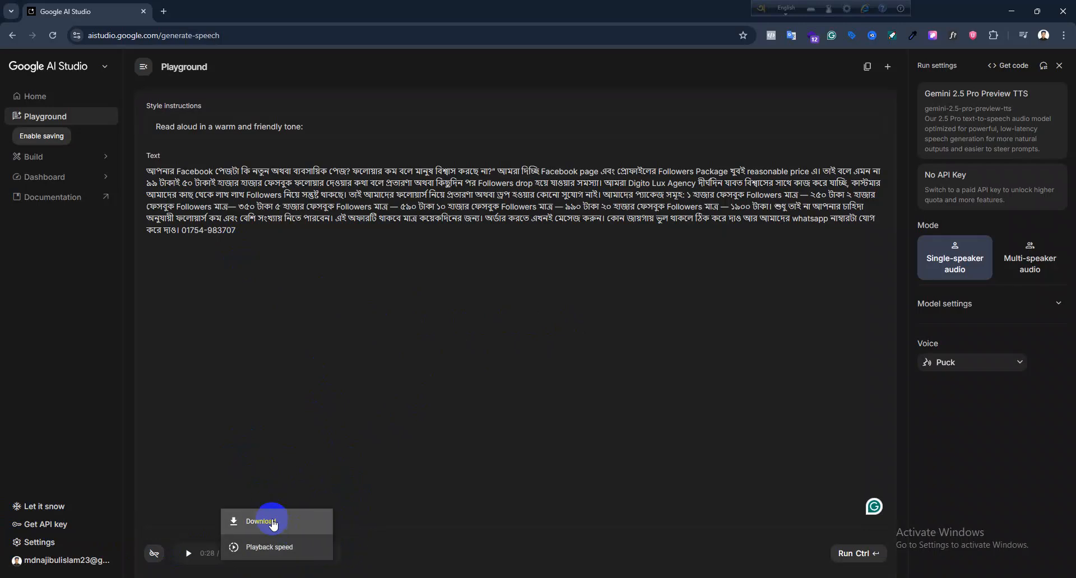
{"action": "left_click", "coordinate": [273, 522]}
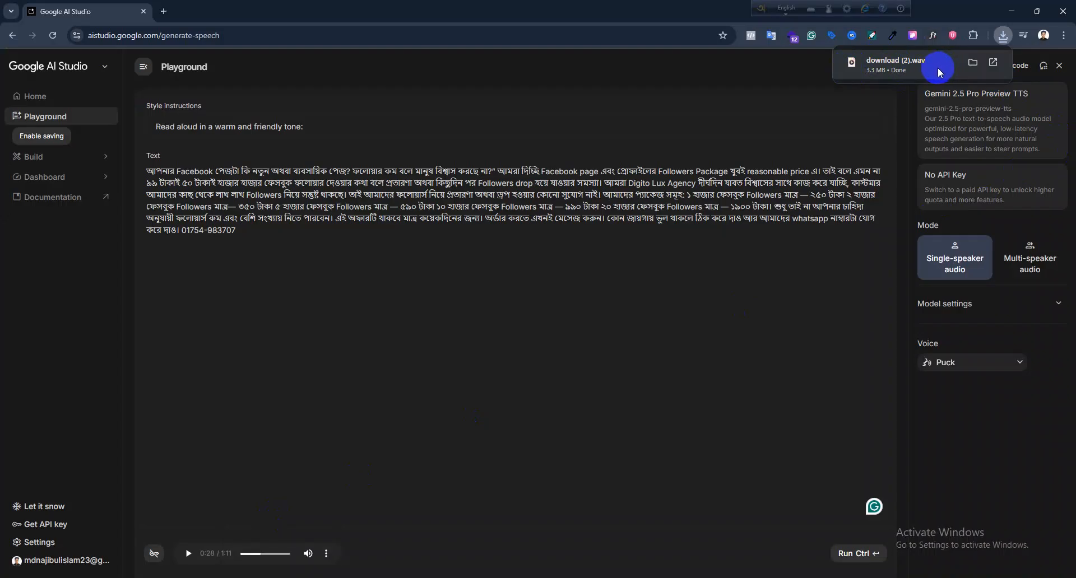
Step: Minimize the browser, launch CapCut from the desktop and create a new video project
{"action": "left_click", "coordinate": [1011, 11]}
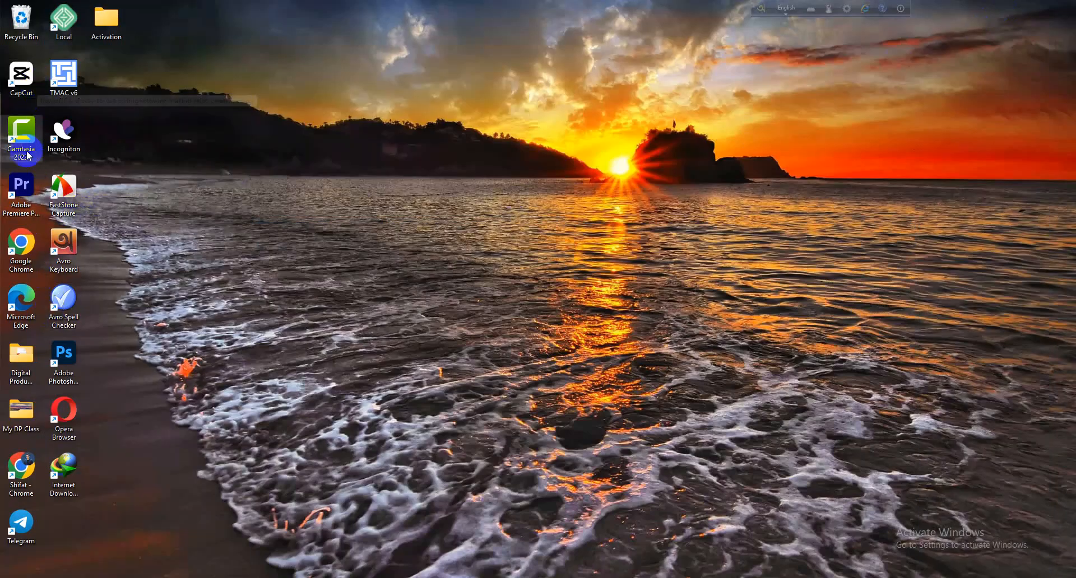
{"action": "double_click", "coordinate": [22, 82]}
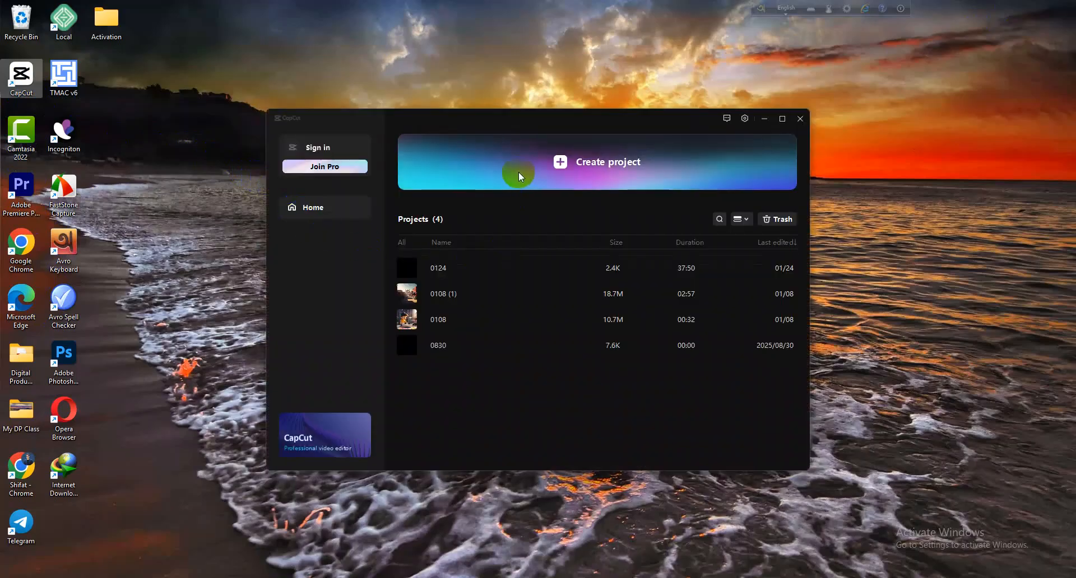
{"action": "left_click", "coordinate": [520, 174]}
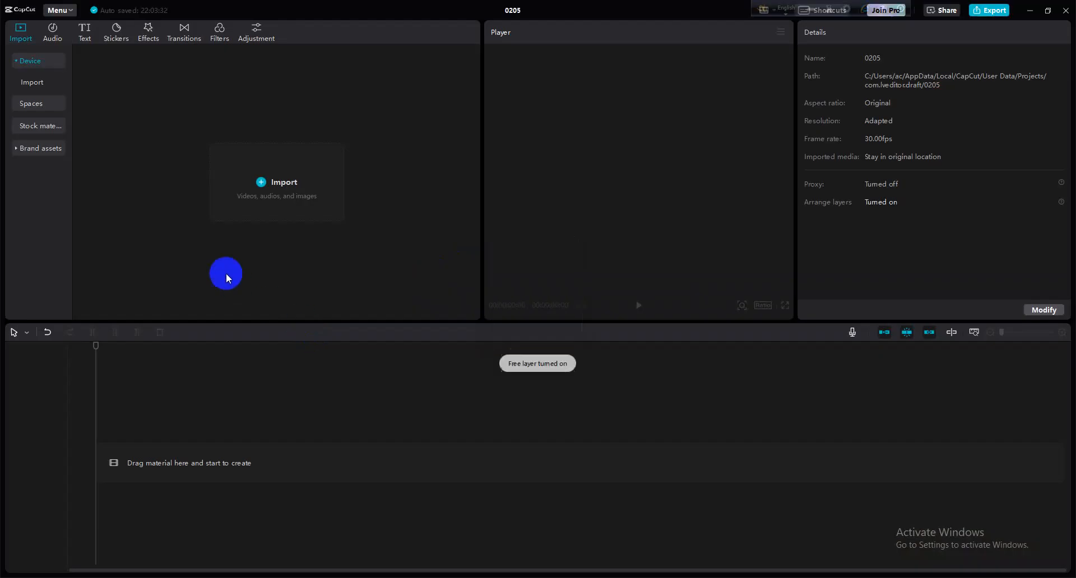
Step: Import the Facebook Page Access 2026 New Rules video from the Downloads folder into the project media
{"action": "left_click", "coordinate": [273, 202]}
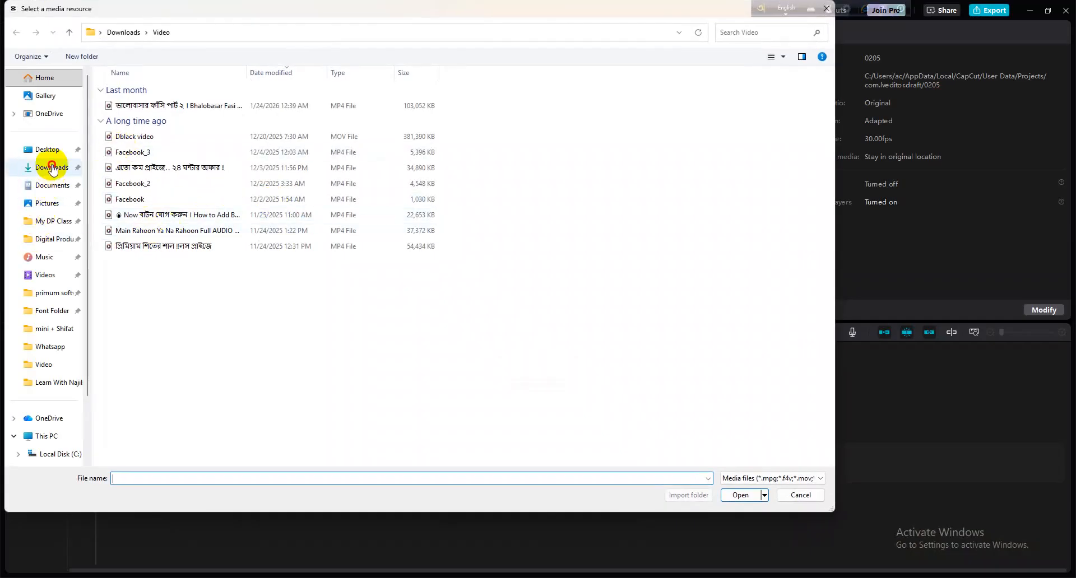
{"action": "left_click", "coordinate": [50, 167]}
{"action": "scroll", "coordinate": [240, 298], "scroll_direction": "up", "scroll_amount": 20}
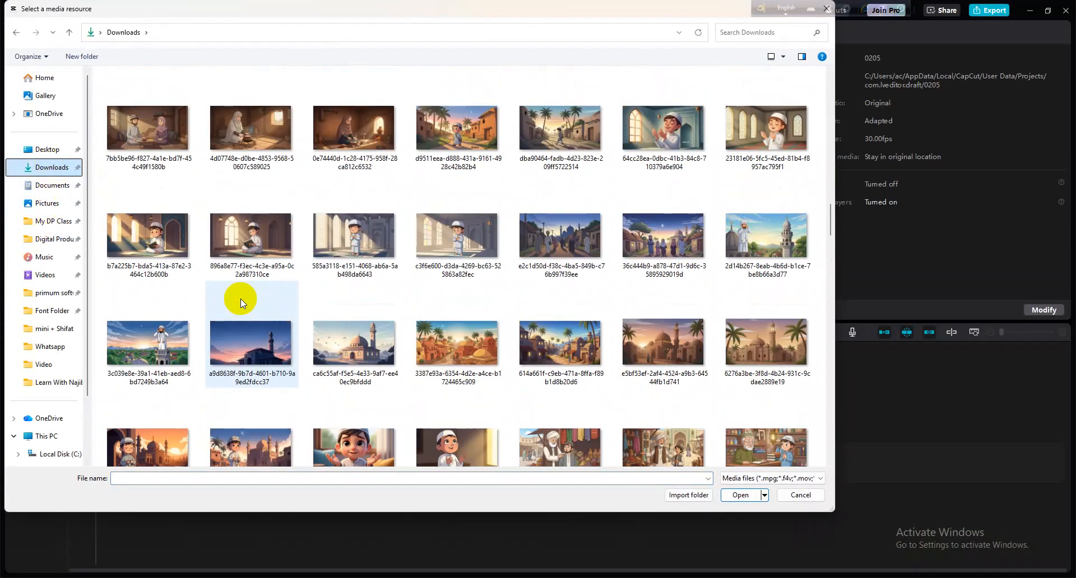
{"action": "scroll", "coordinate": [241, 302], "scroll_direction": "up", "scroll_amount": 5}
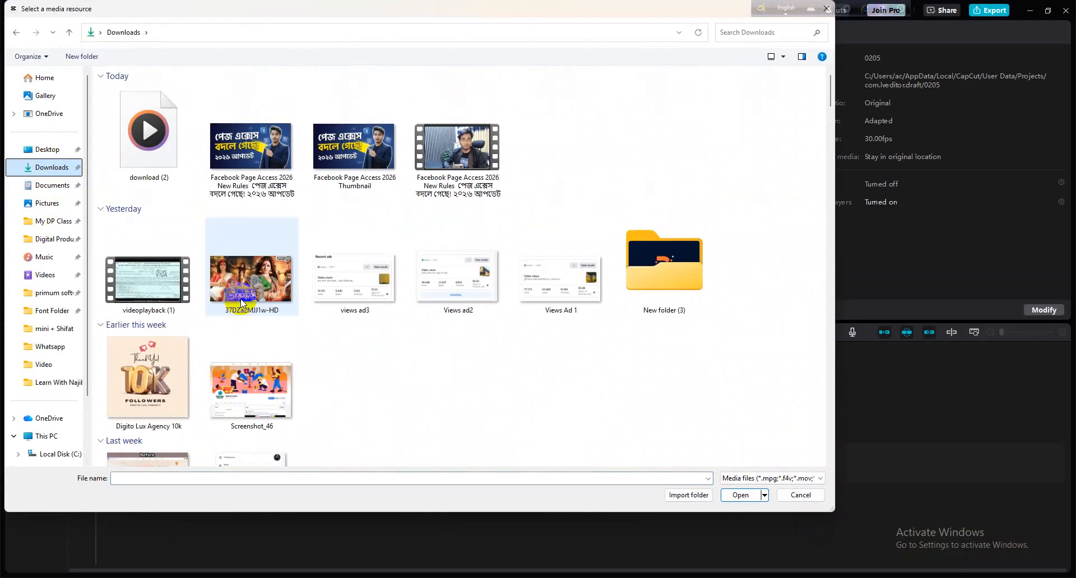
{"action": "left_click", "coordinate": [465, 149]}
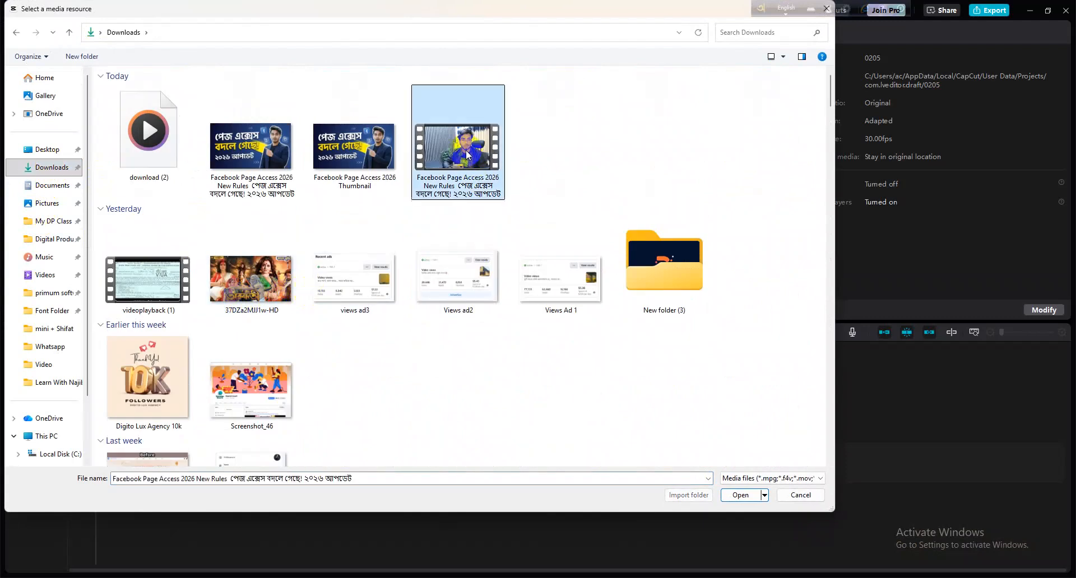
{"action": "left_click", "coordinate": [740, 495]}
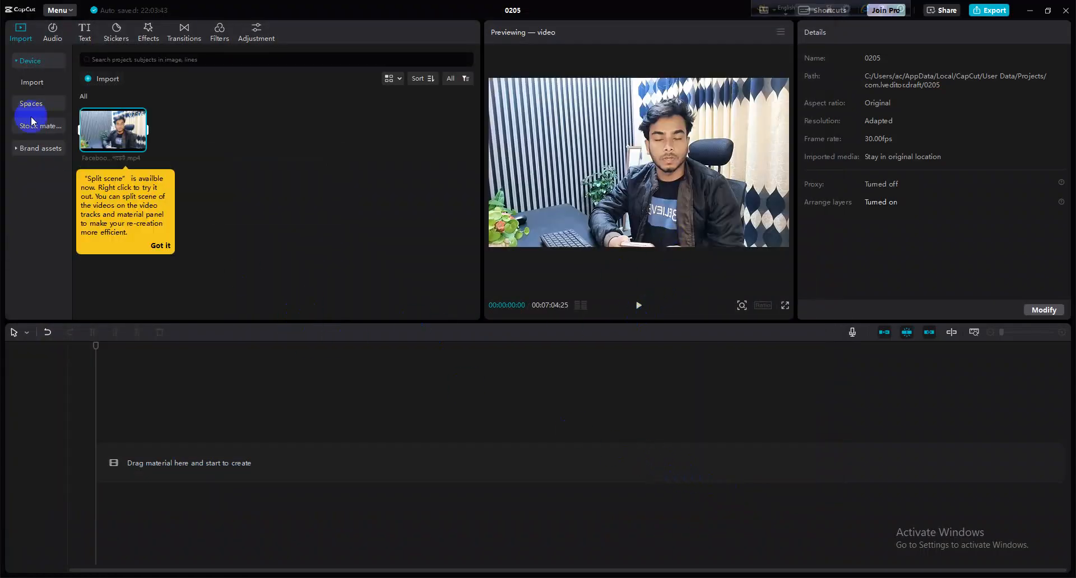
Step: Dismiss the Split scene tip and place the imported video at the start of the timeline
{"action": "left_click", "coordinate": [226, 108]}
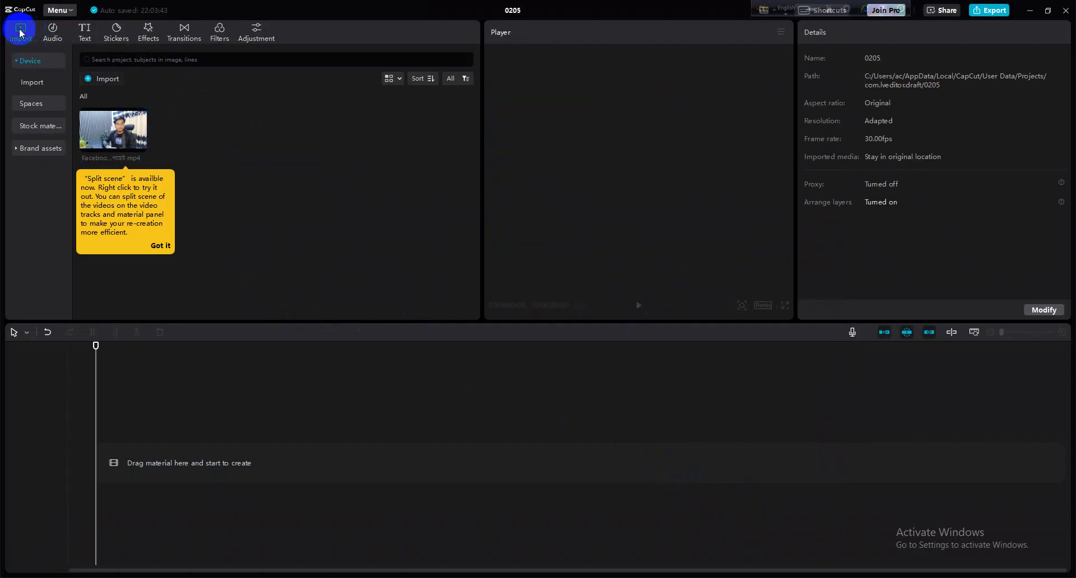
{"action": "left_click", "coordinate": [154, 245]}
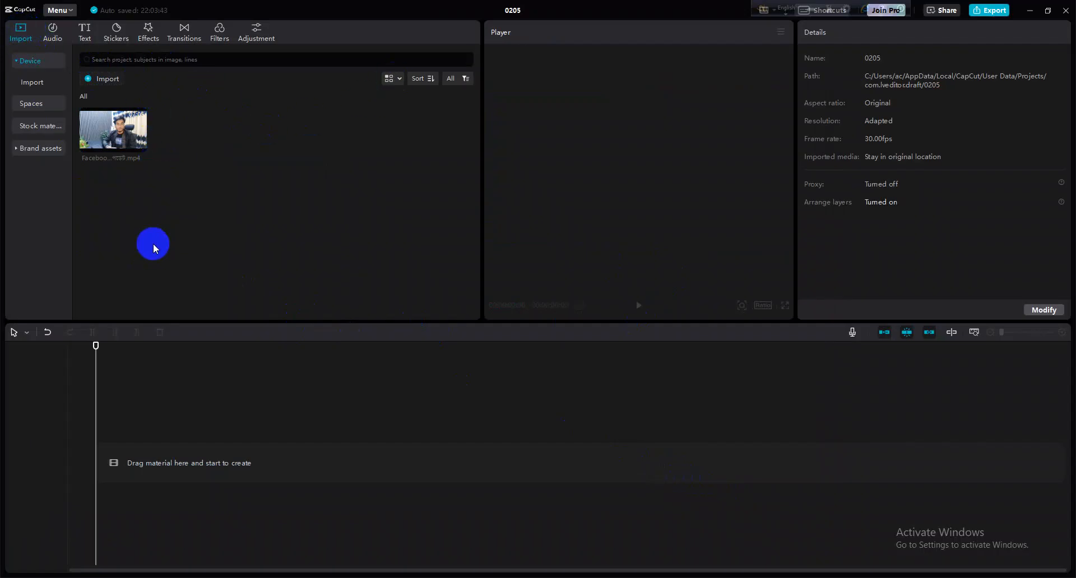
{"action": "left_click_drag", "start_coordinate": [108, 134], "coordinate": [122, 442]}
Step: Import download (2).wav from the Downloads folder and place it under the video at the start of the timeline
{"action": "left_click", "coordinate": [101, 77]}
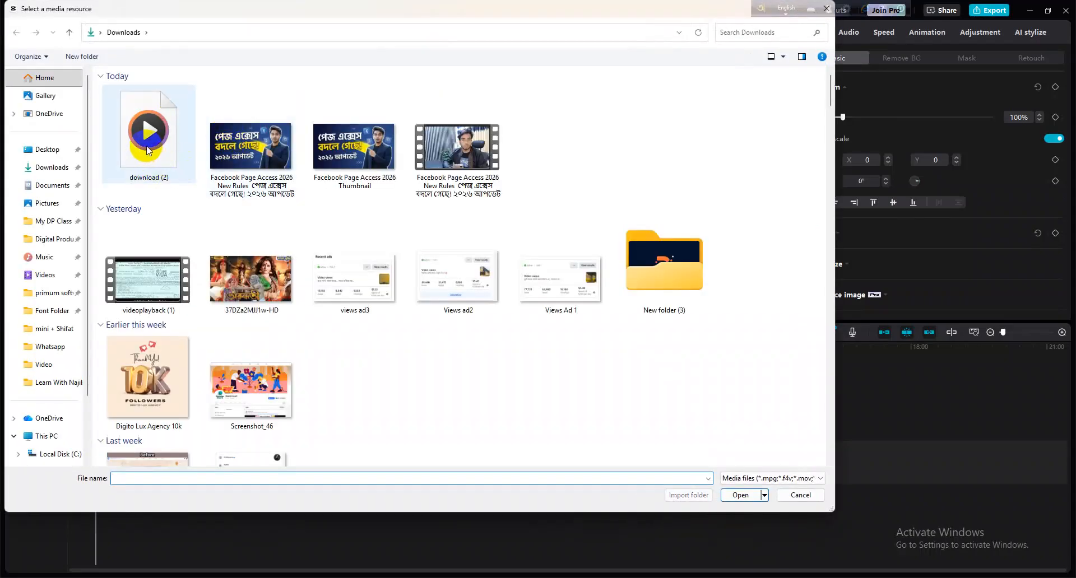
{"action": "left_click", "coordinate": [158, 169]}
{"action": "left_click", "coordinate": [735, 494]}
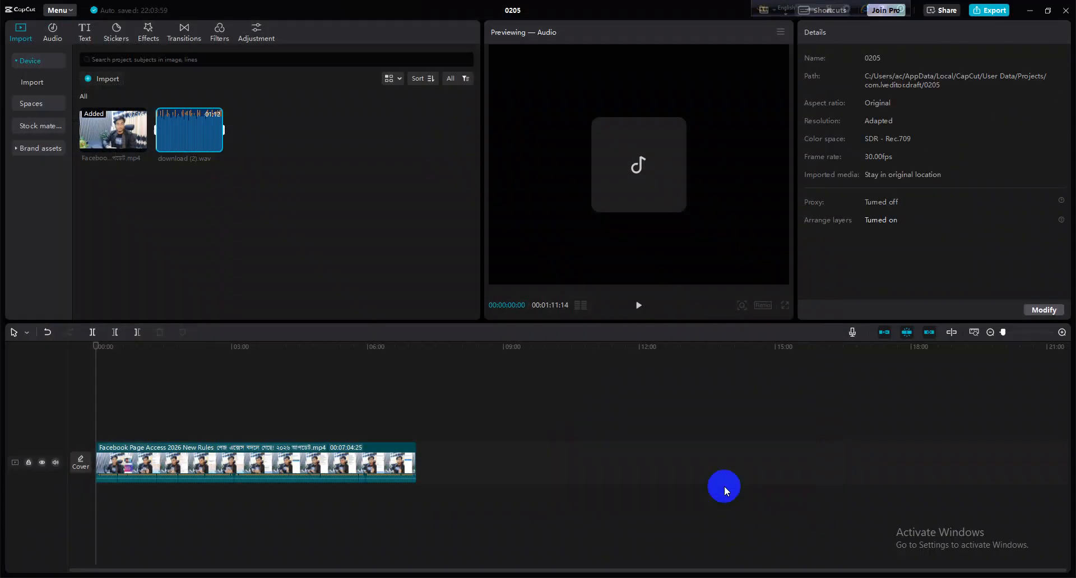
{"action": "left_click_drag", "start_coordinate": [193, 137], "coordinate": [94, 497]}
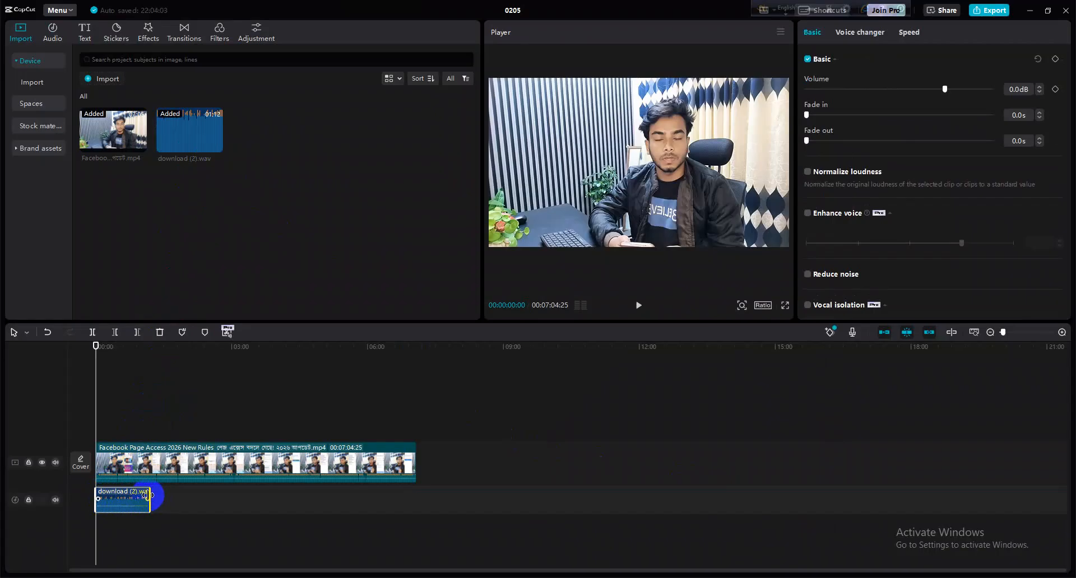
{"action": "left_click", "coordinate": [314, 464]}
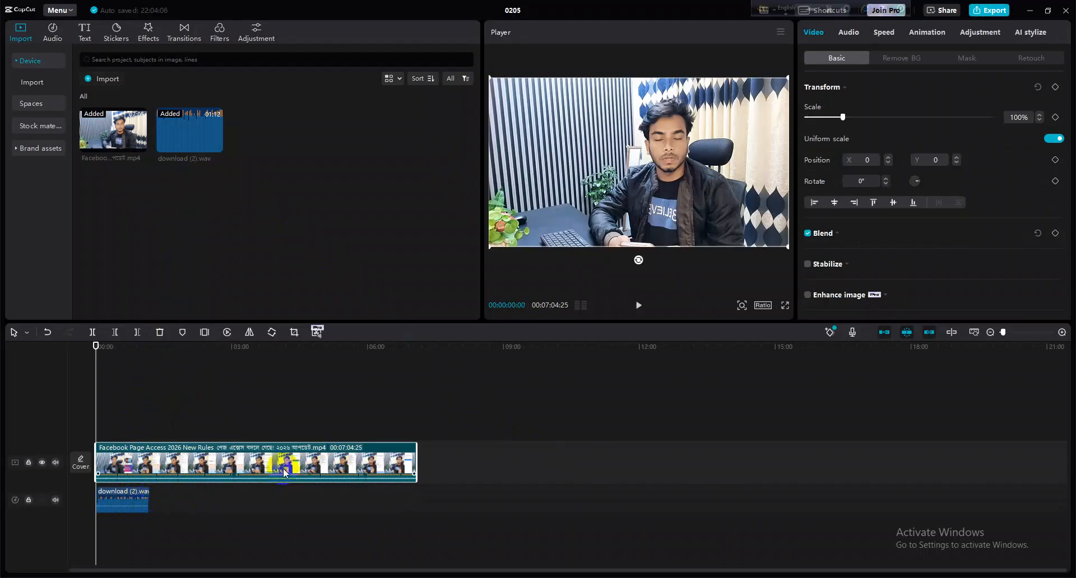
{"action": "left_click", "coordinate": [103, 506]}
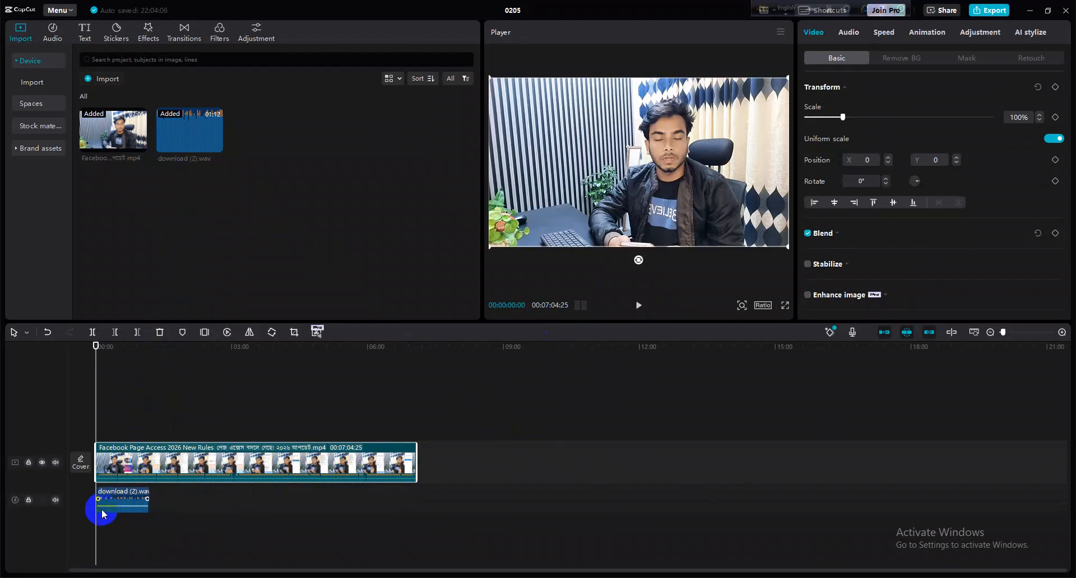
{"action": "left_click", "coordinate": [143, 470]}
{"action": "left_click", "coordinate": [113, 522]}
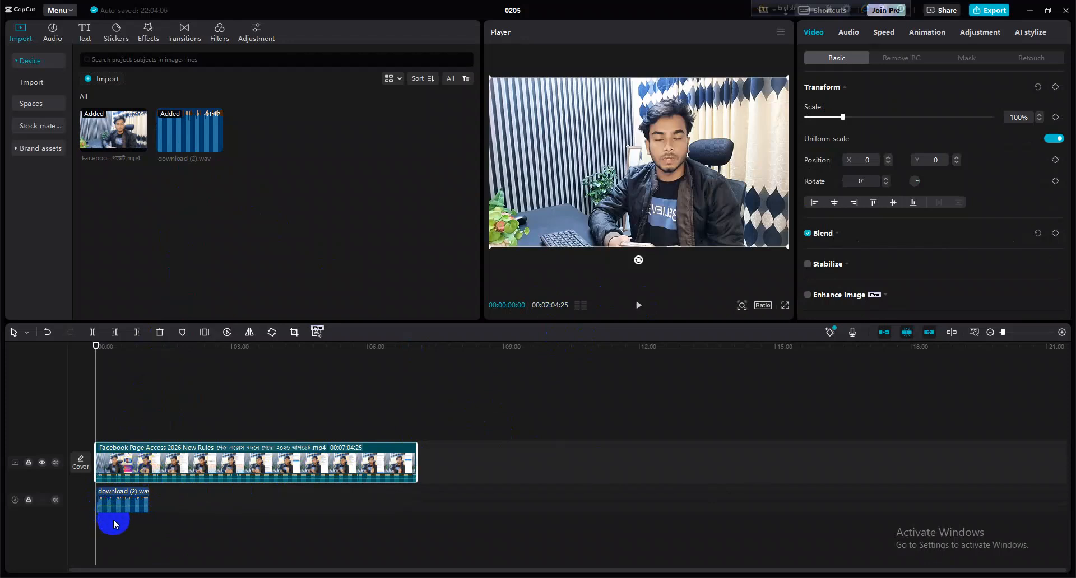
{"action": "left_click", "coordinate": [139, 470]}
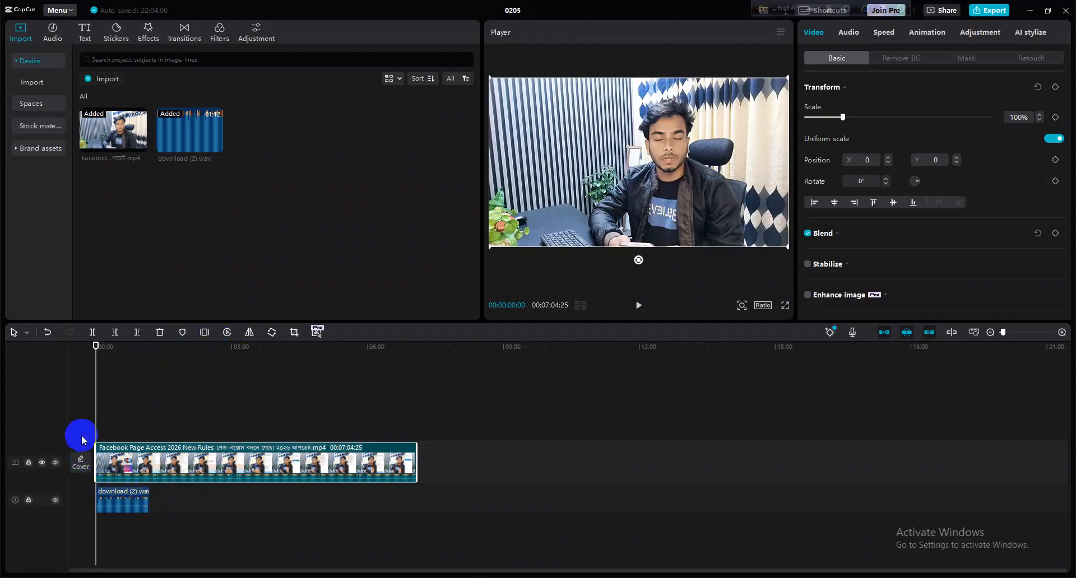
{"action": "left_click", "coordinate": [245, 463]}
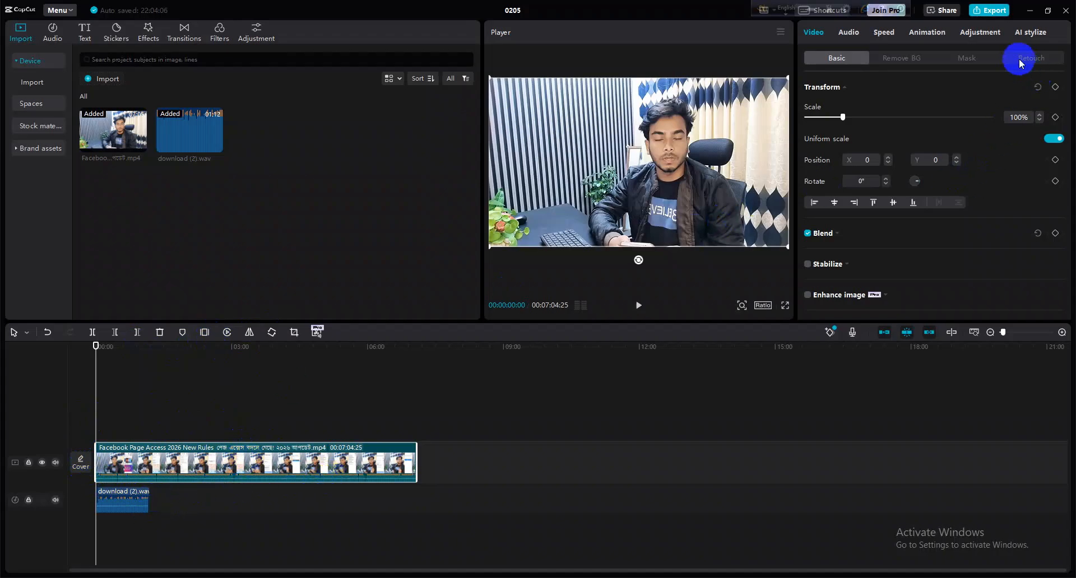
Step: Minimize CapCut and switch back to the Google AI Studio browser window
{"action": "double_click", "coordinate": [1024, 15]}
{"action": "left_click", "coordinate": [1005, 48]}
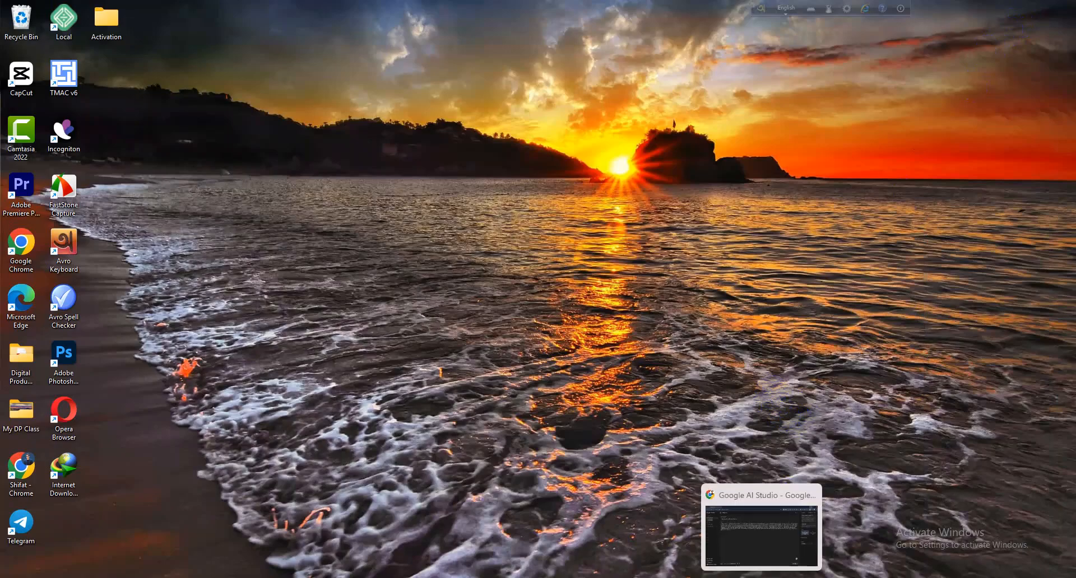
{"action": "left_click", "coordinate": [761, 577]}
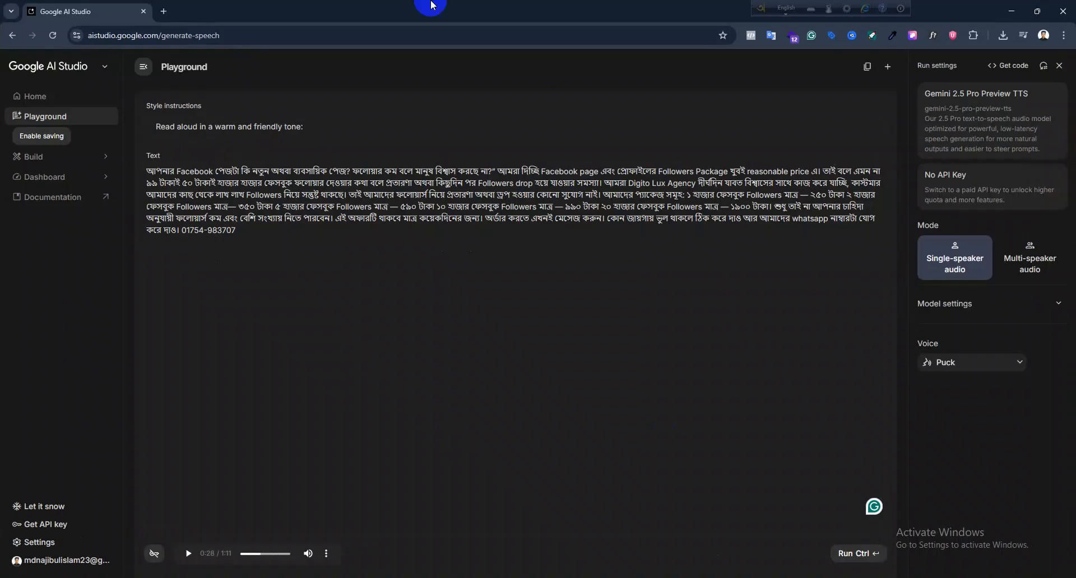